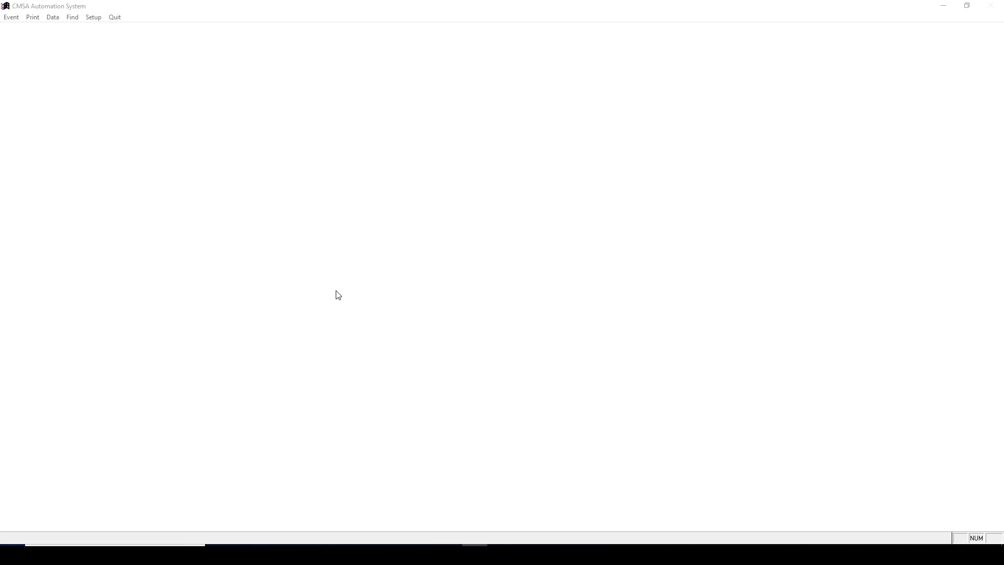
Open Setup > Settings and show the Printers/Ports tab.
left_click(99, 20)
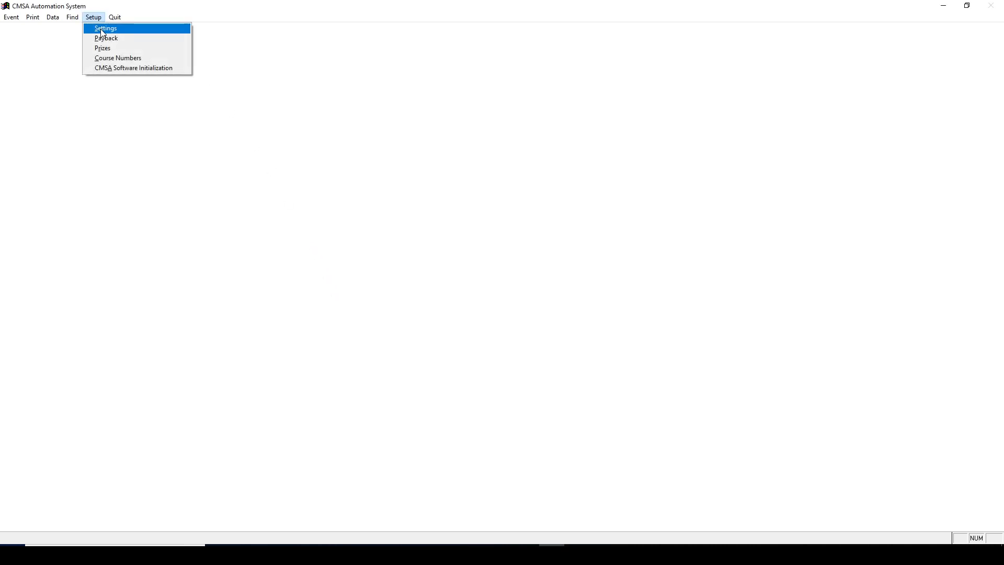
left_click(102, 30)
left_click(426, 148)
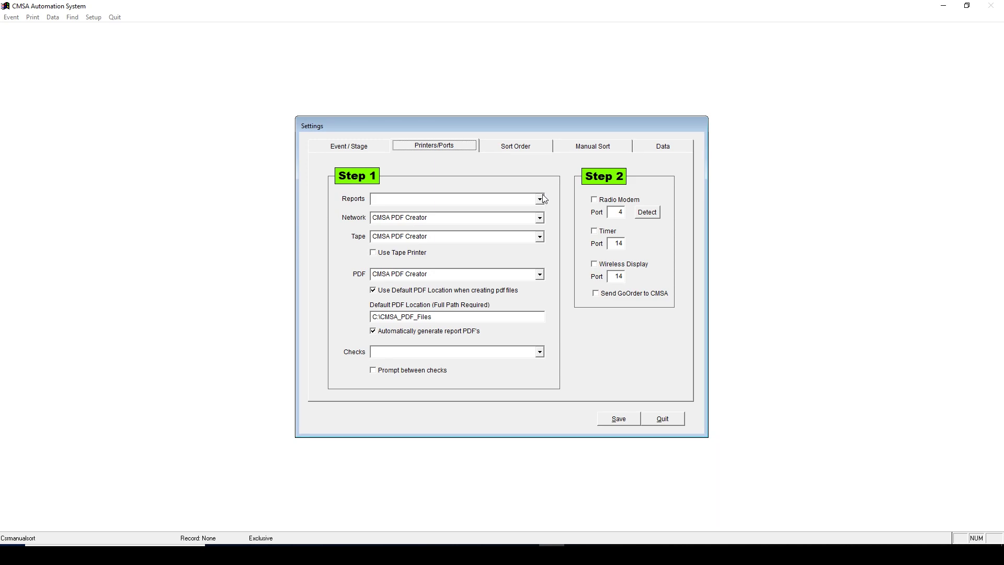
In Device Manager, expand Ports (COM & LPT) to see the Brother printer on COM3 and COM1.
mouse_move(577, 554)
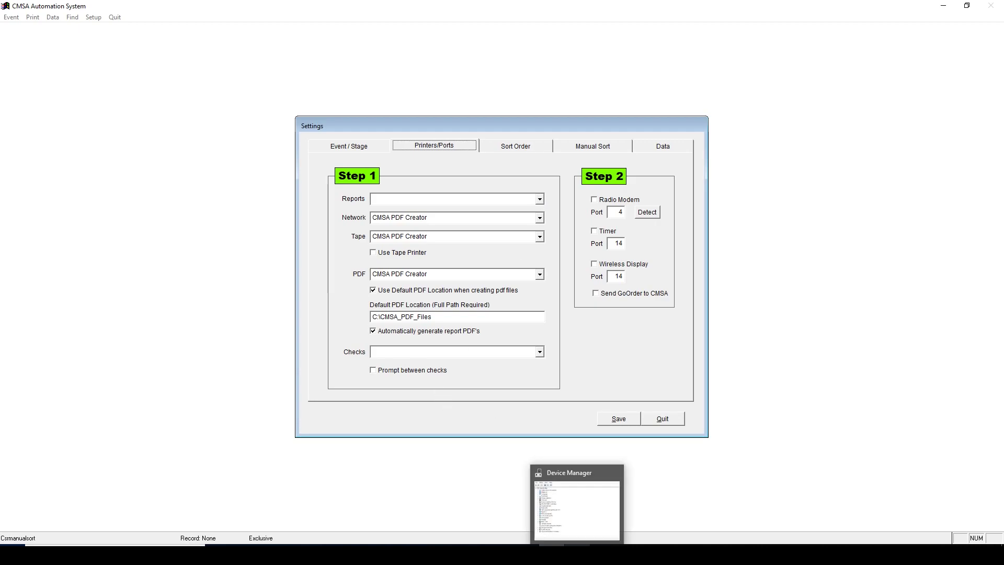
left_click(563, 525)
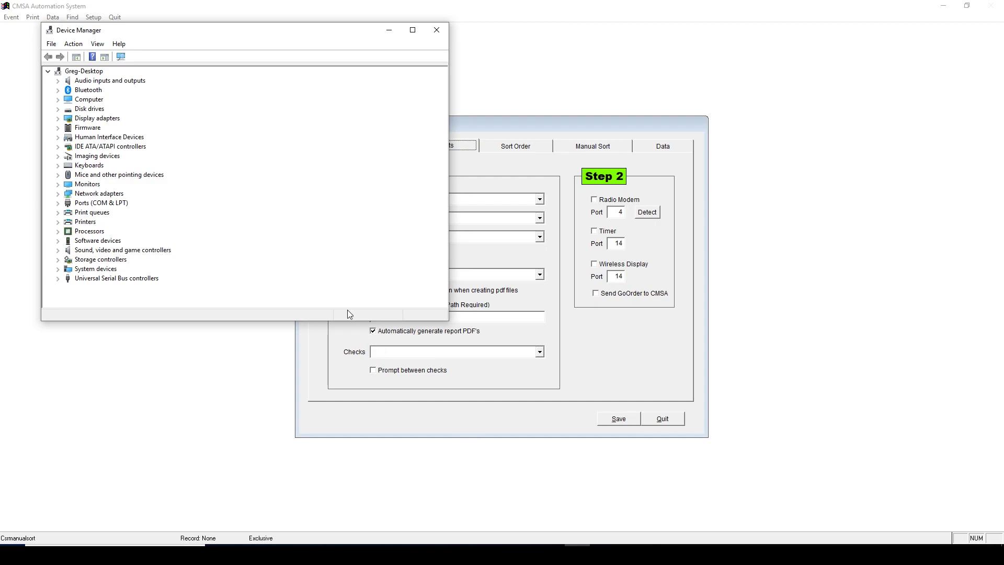
left_click(58, 203)
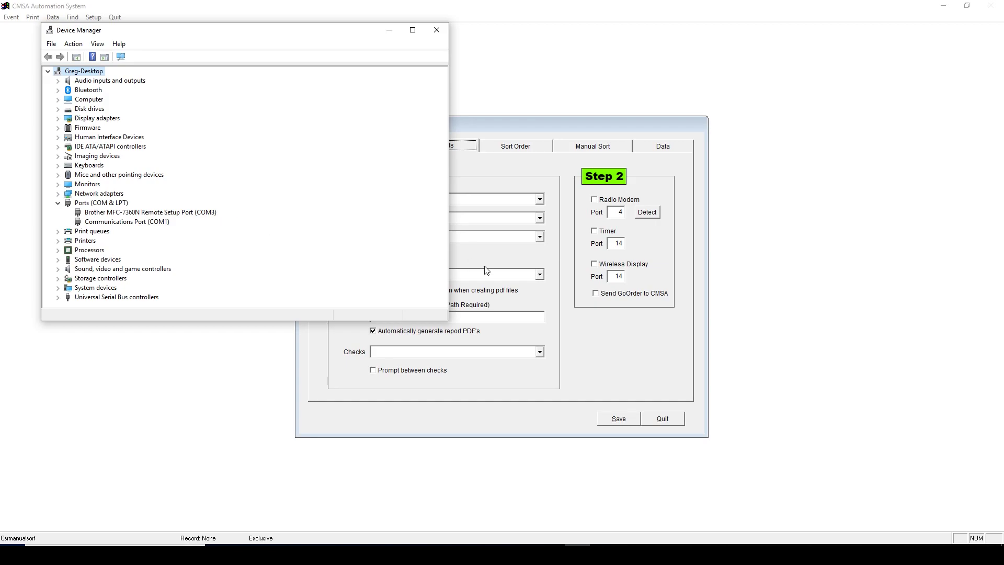
Set the Timer Port to 3 and save the settings, with Timer ticked only for the save.
left_click(616, 338)
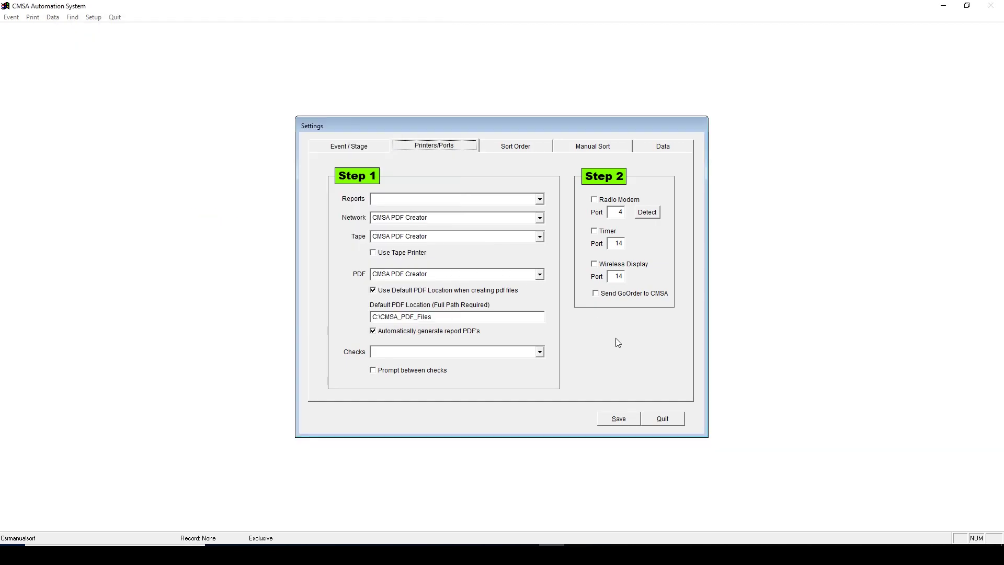
double_click(618, 244)
type("3")
left_click(601, 234)
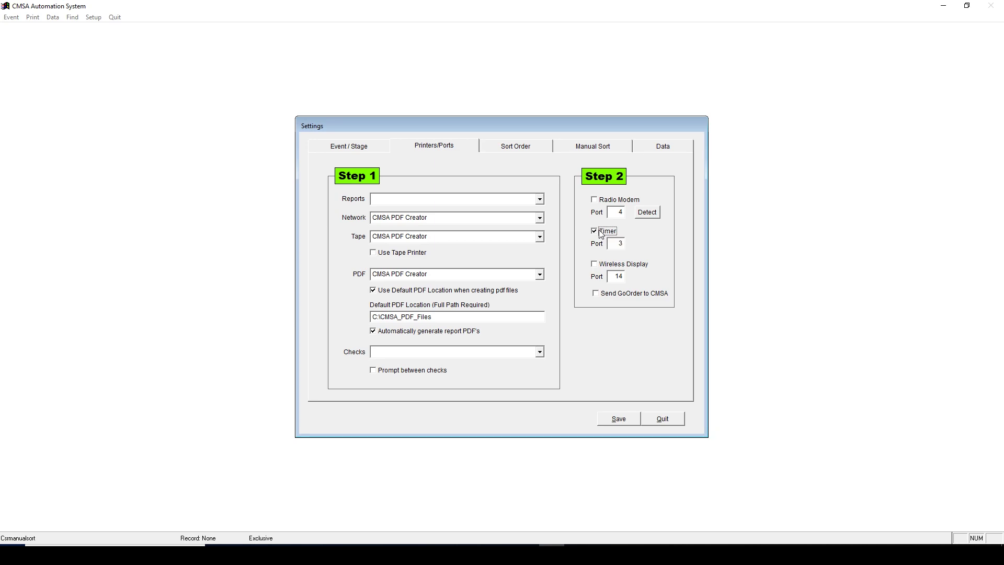
left_click(627, 416)
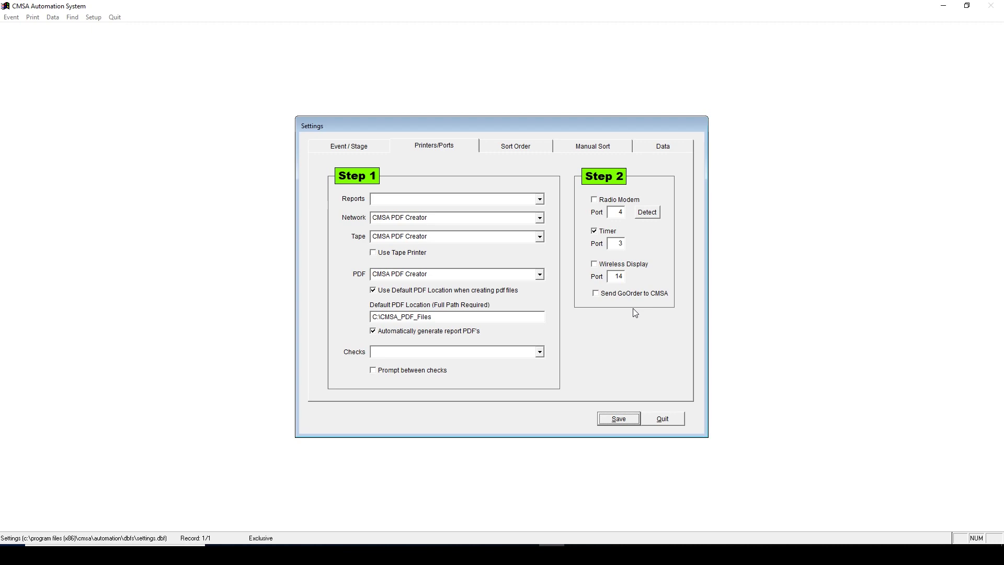
left_click(608, 233)
Quit Settings and open Event > Add / Edit Contestants.
left_click(671, 421)
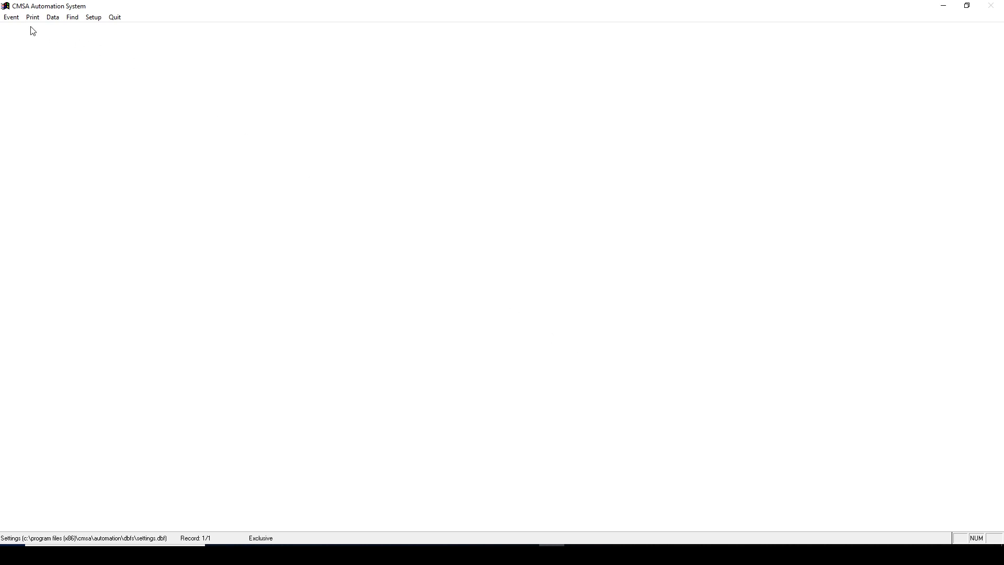
left_click(12, 17)
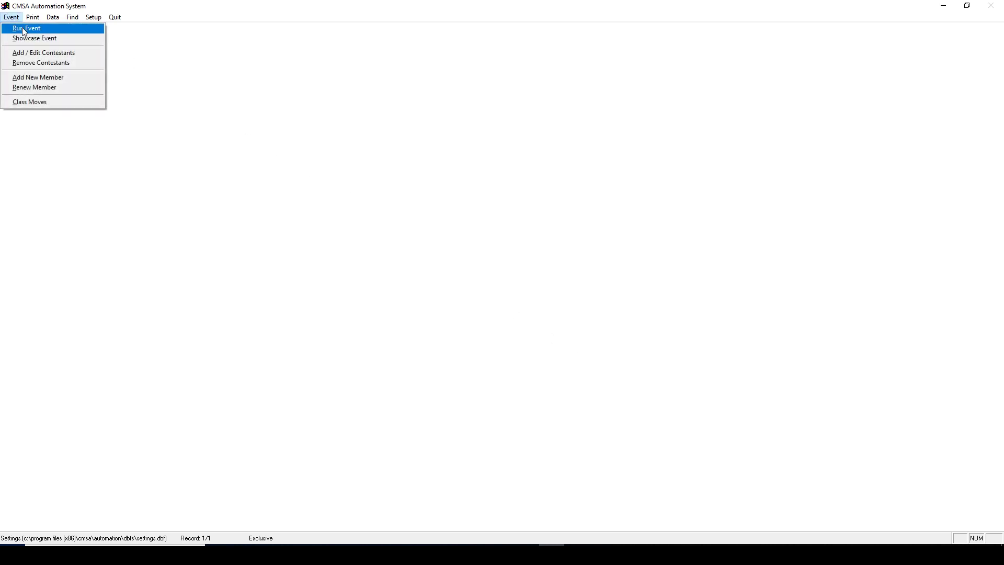
left_click(27, 52)
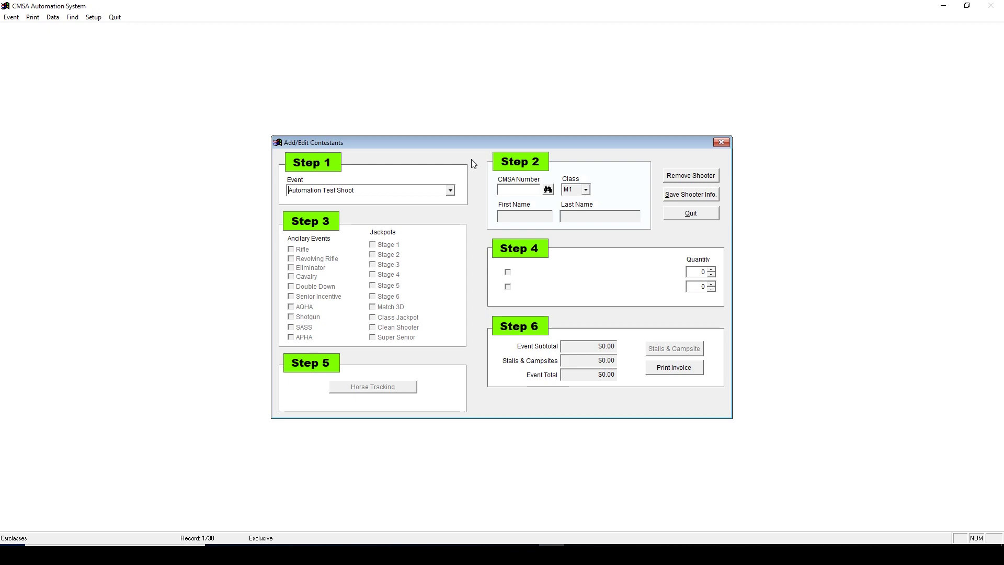
Confirm Automation Test Shoot is selected as the event.
left_click(449, 190)
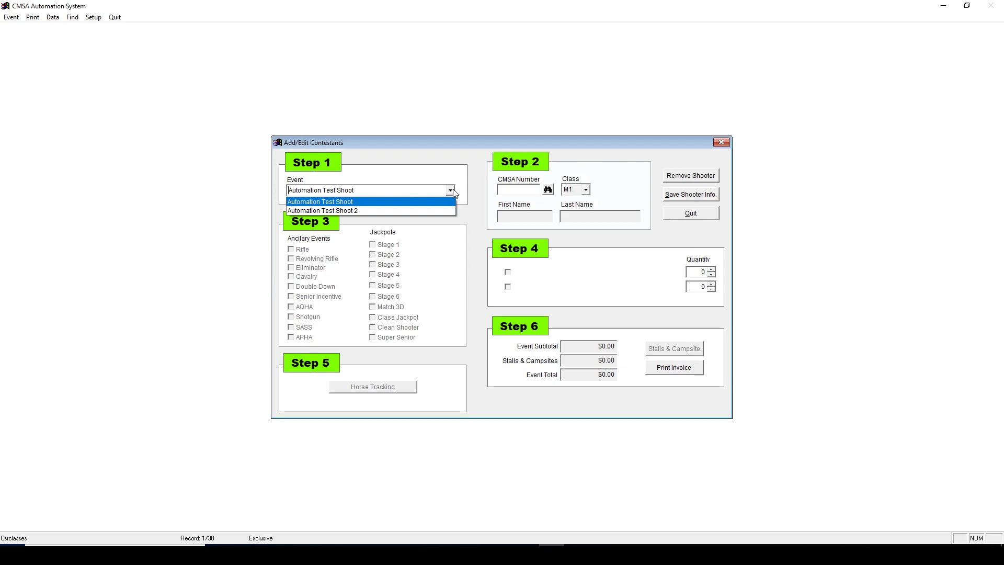
left_click(393, 203)
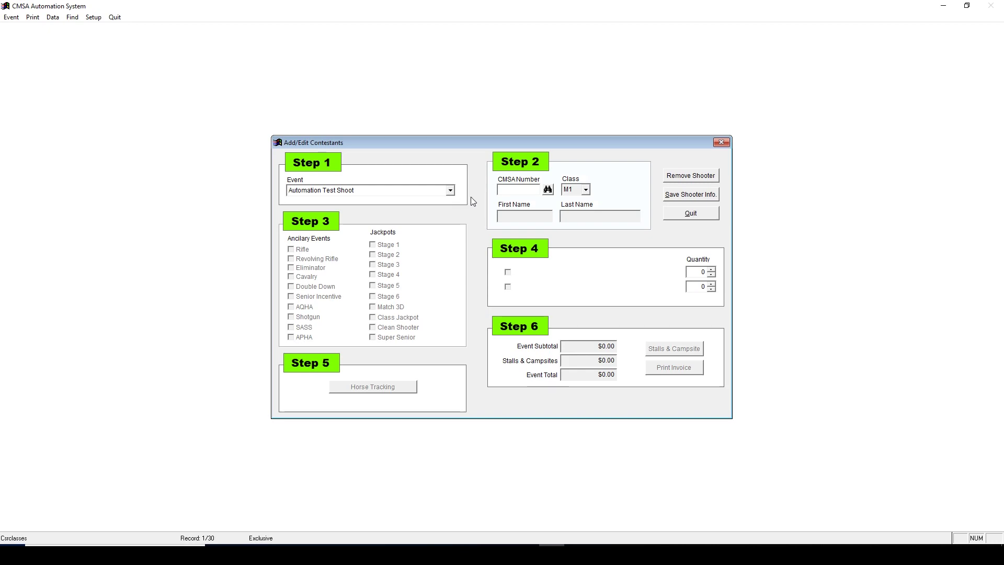
left_click(450, 191)
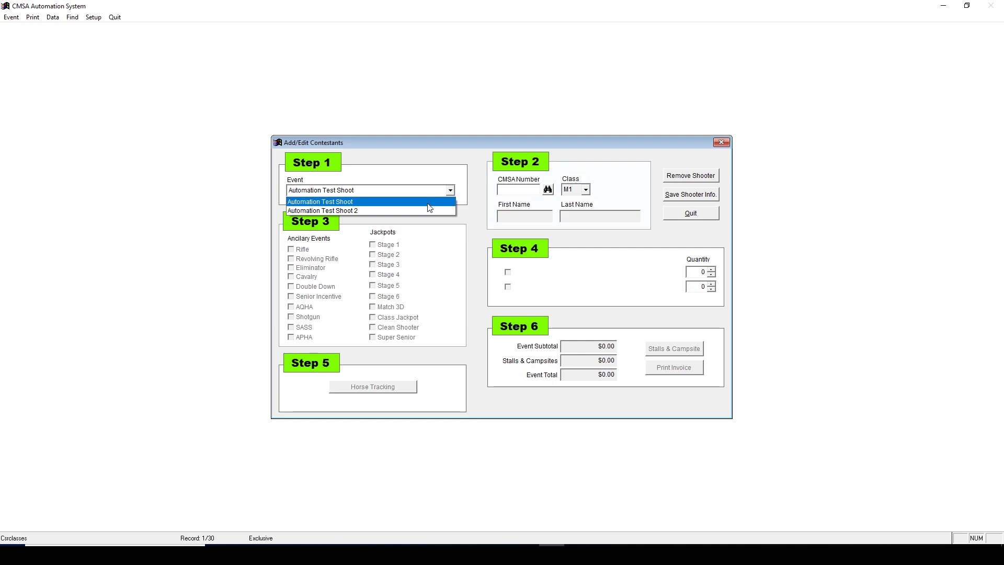
Load the member's details (class SM6) from their CMSA number and check the CMSA# Lookup.
left_click(427, 204)
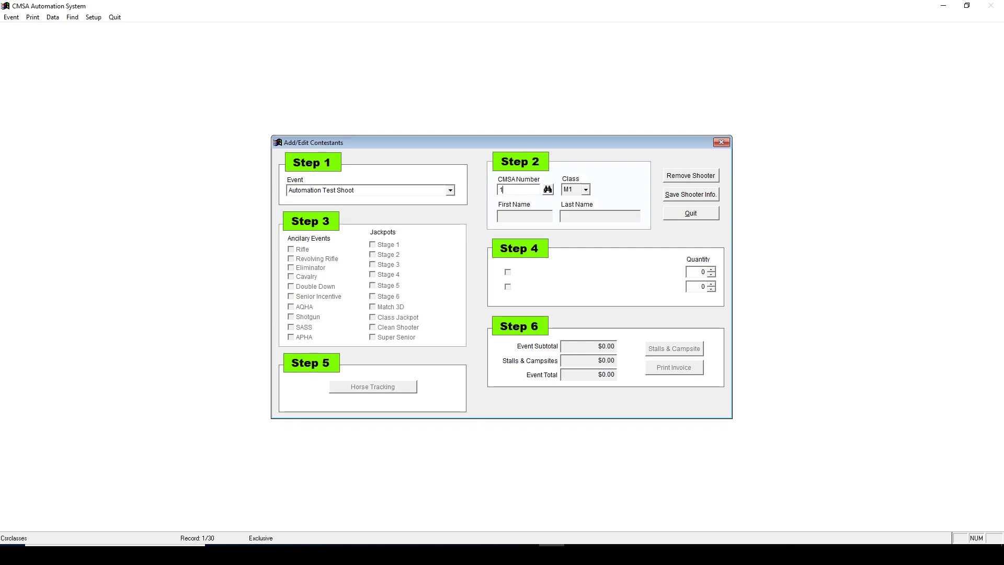
key("Tab")
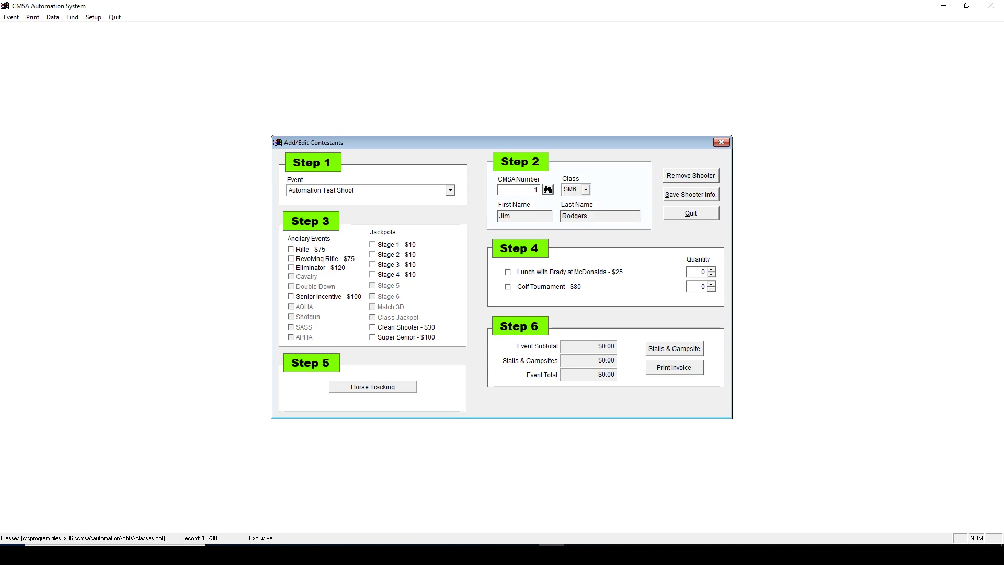
left_click(547, 190)
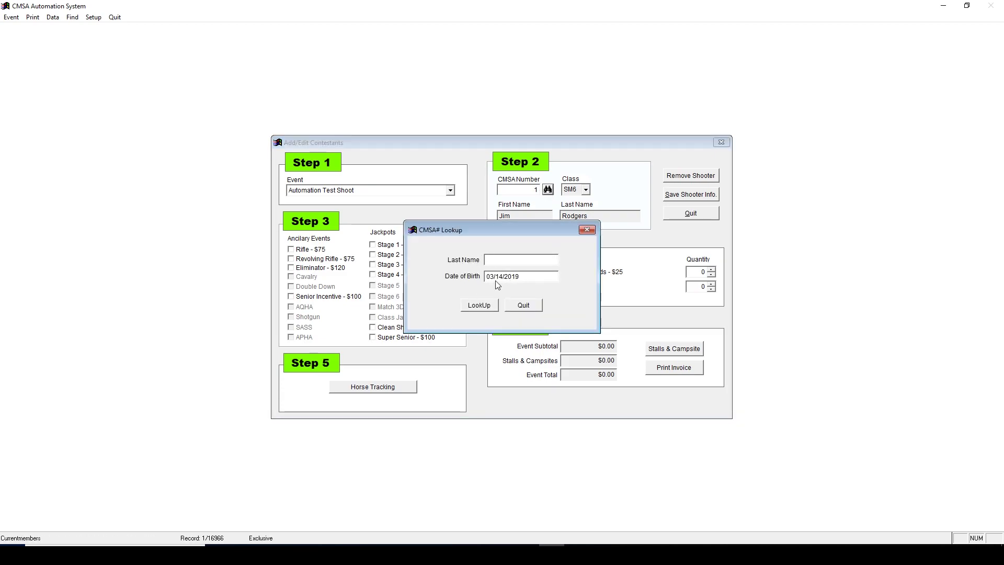
left_click(523, 305)
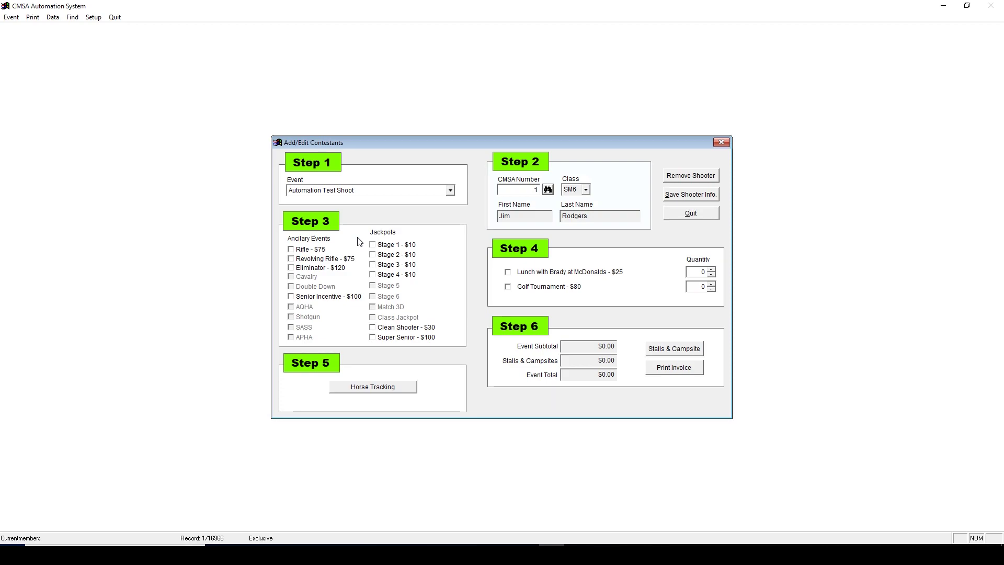
Tick the Rifle and Eliminator events and add a quantity of 1 Lunch with Brady at McDonalds.
left_click(320, 249)
left_click(315, 268)
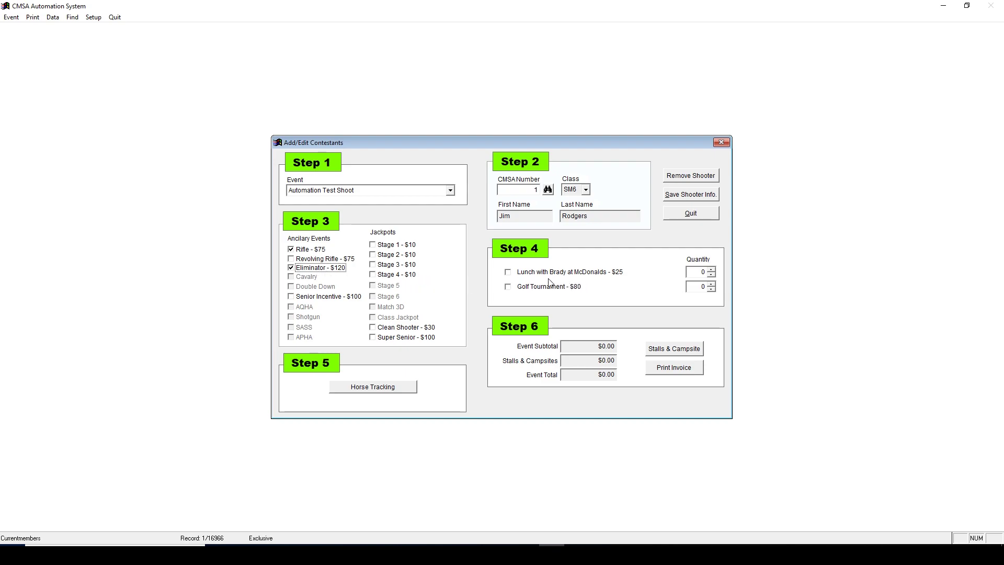
left_click(514, 273)
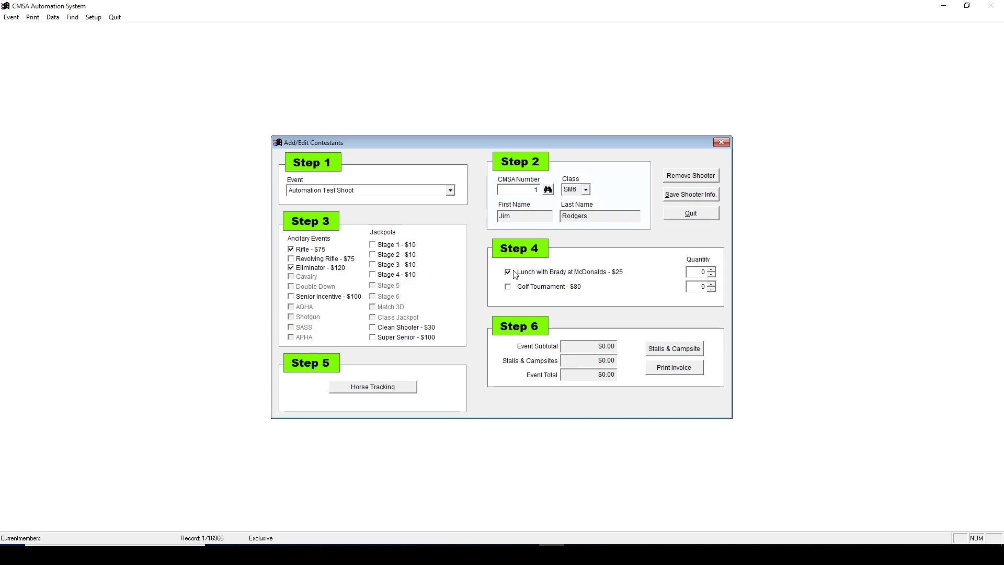
left_click(713, 270)
Open Horse Tracking and close it without entering any horses.
left_click(400, 390)
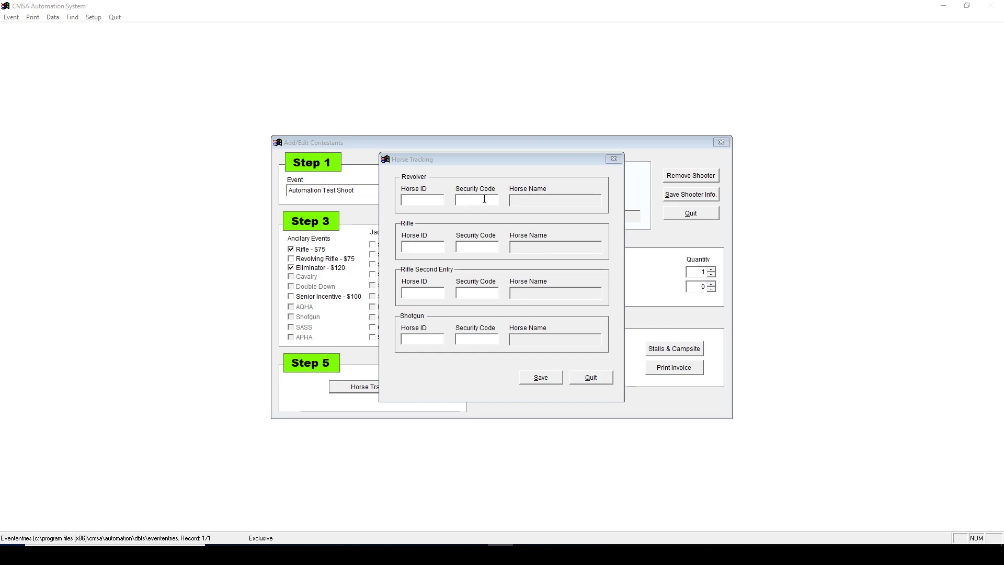
left_click(590, 382)
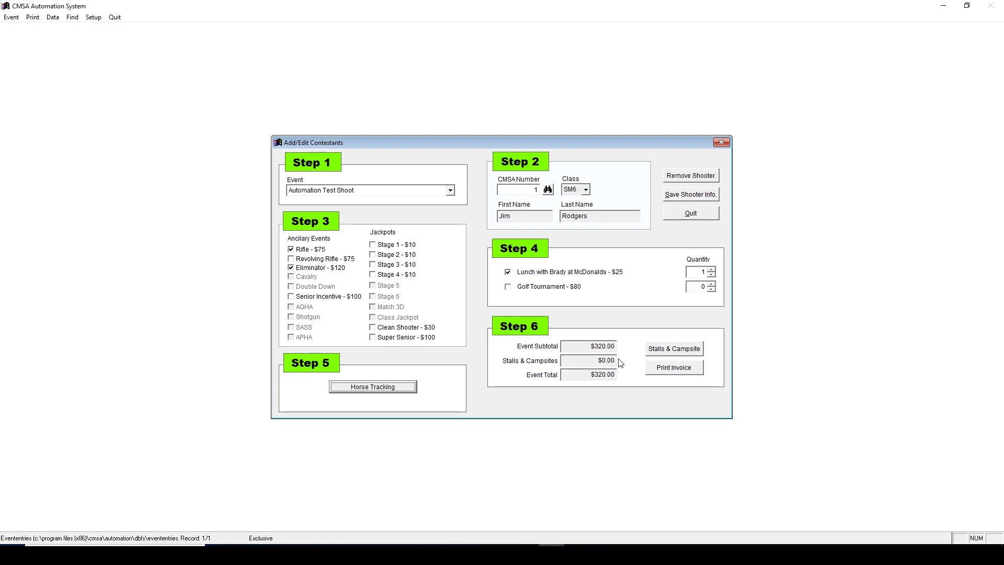
Book 1 RV Site and 2 Indoor Stalls for $120.00 and save.
left_click(698, 350)
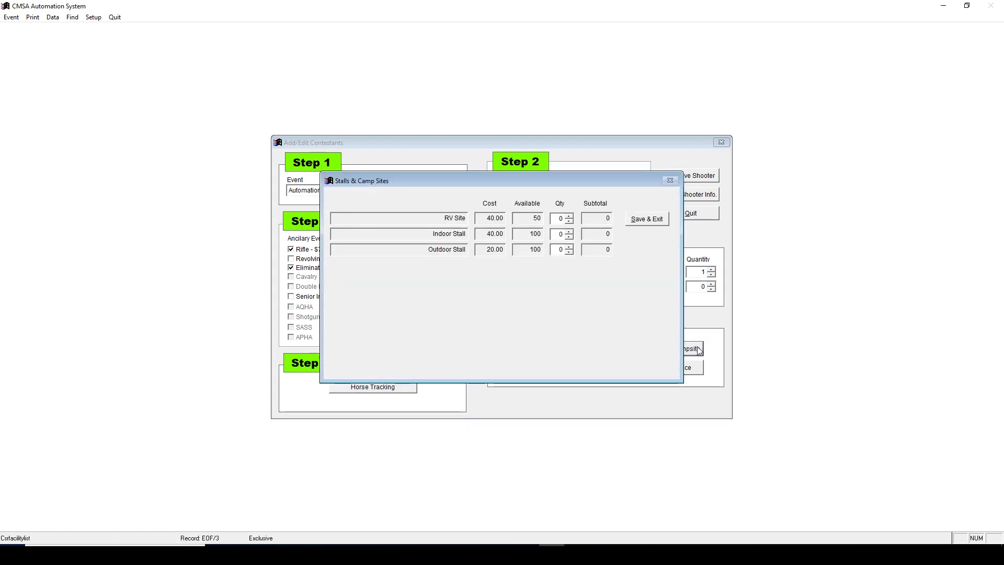
left_click(570, 216)
left_click(569, 231)
left_click(569, 231)
left_click(646, 223)
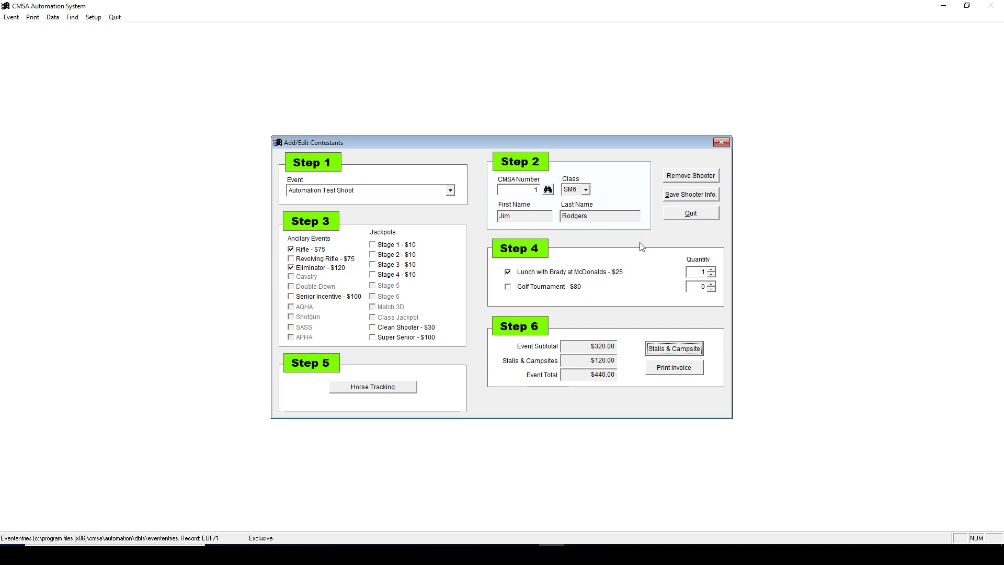
Save the shooter info, then preview and close the $440.00 Event Invoice.
left_click(685, 194)
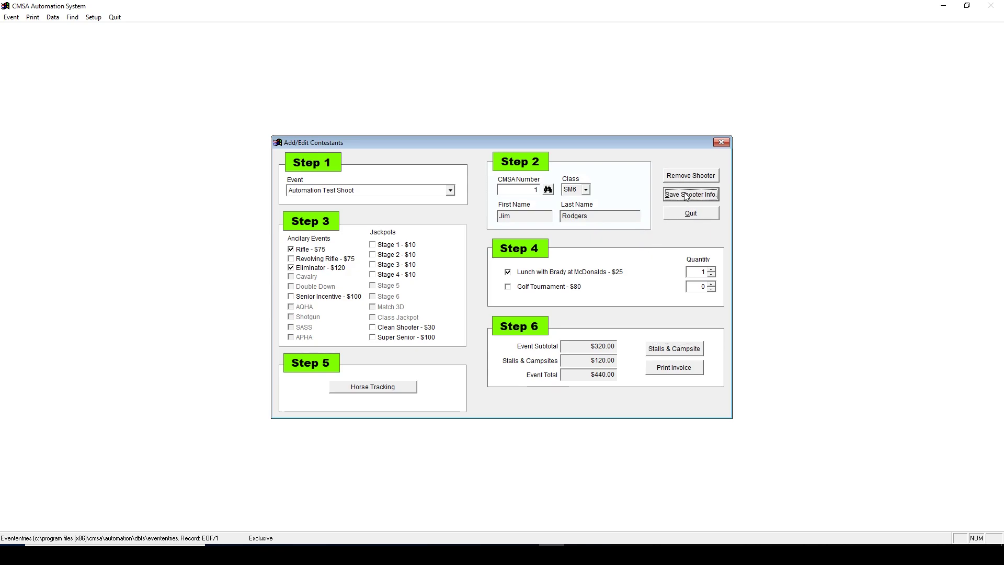
left_click(660, 368)
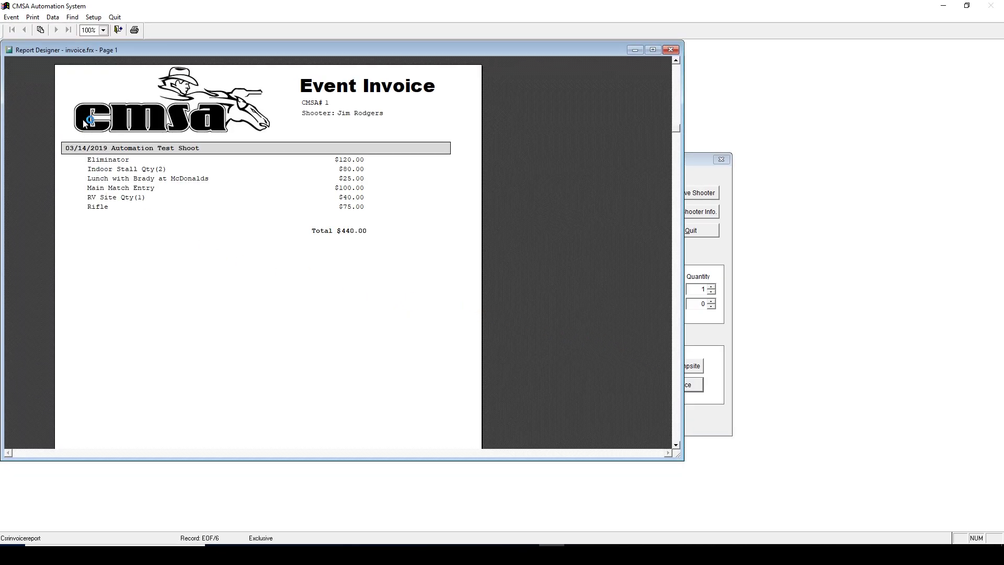
left_click(119, 30)
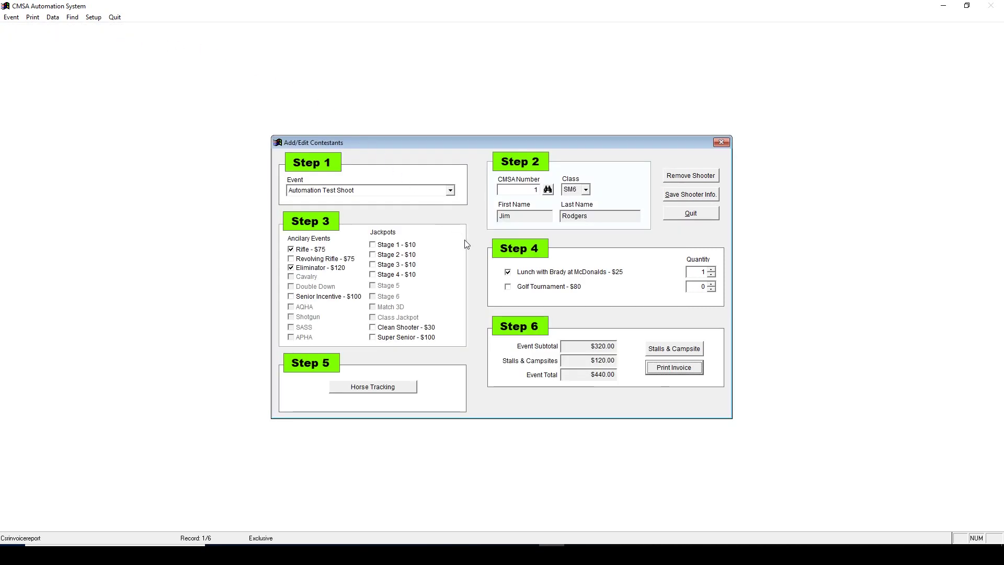
Switch to Automation Test Shoot 2, load the same member by CMSA number, and save the $100.00 entry.
left_click(452, 192)
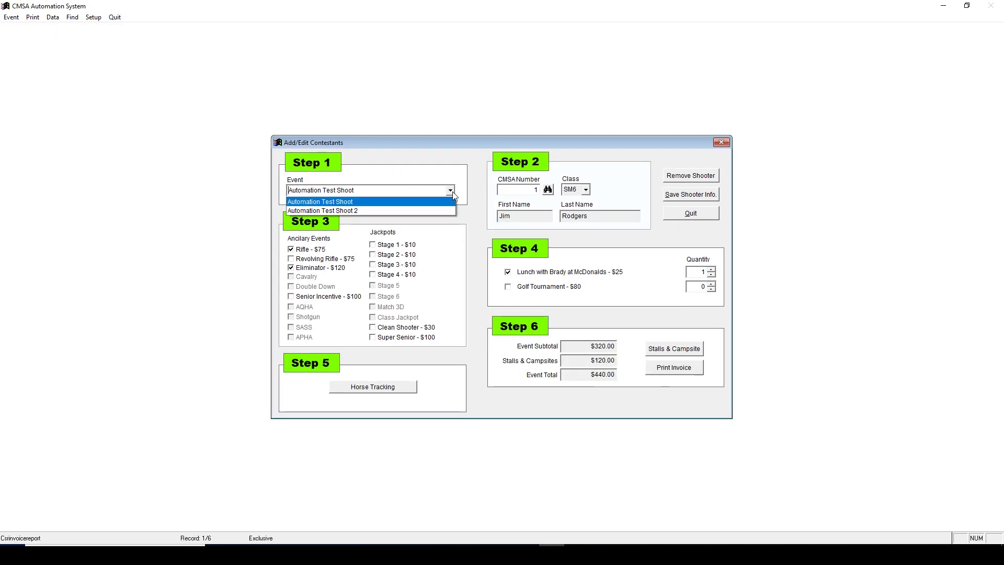
left_click(414, 209)
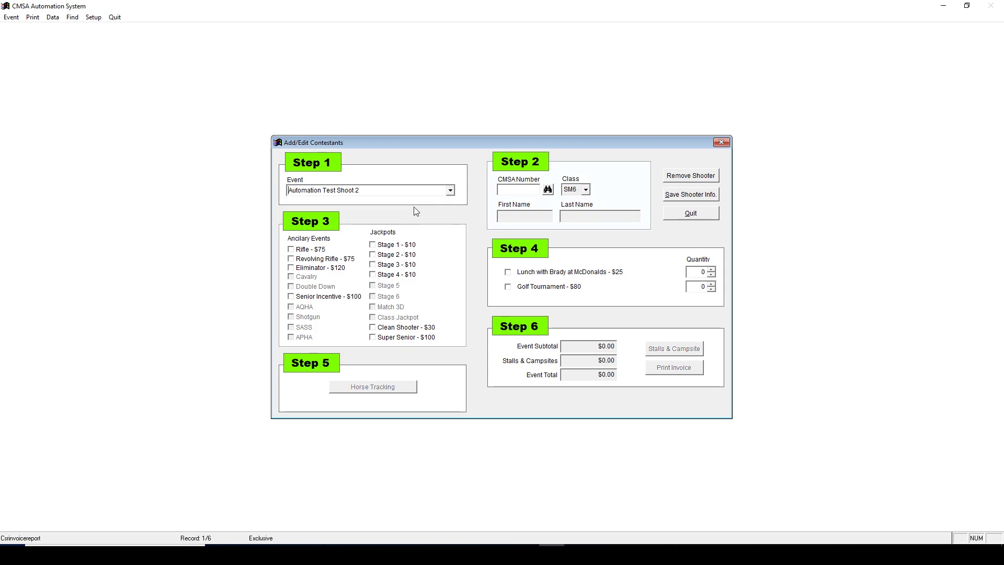
left_click(518, 193)
type("1")
key("Tab")
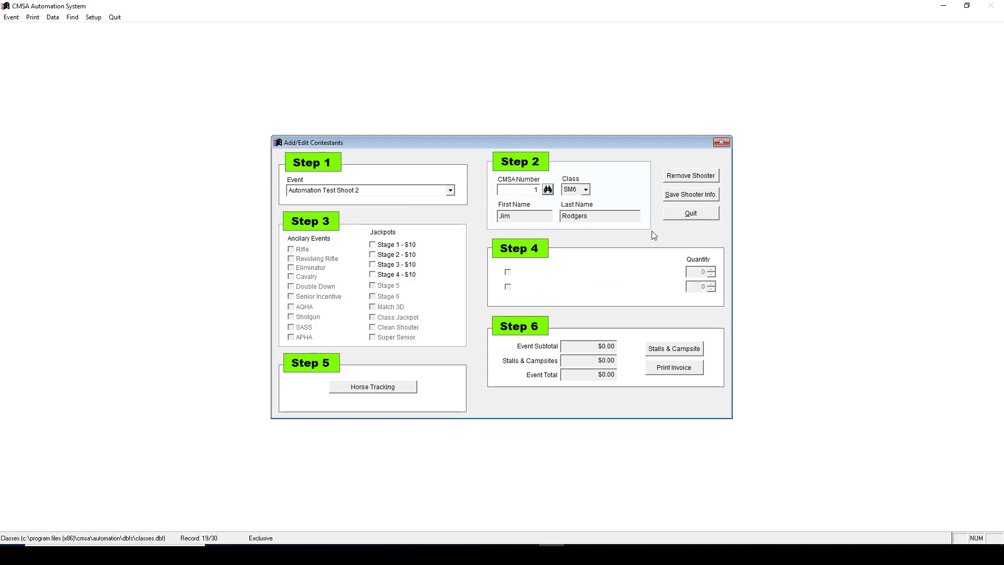
left_click(690, 194)
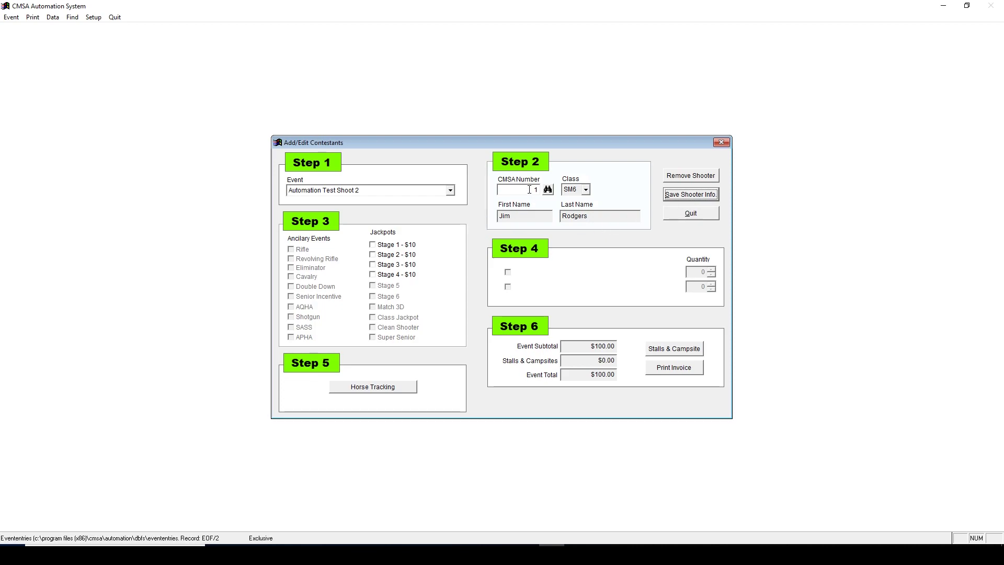
Load CMSA Number 1's entry in the Automation Test Shoot event.
left_click(450, 190)
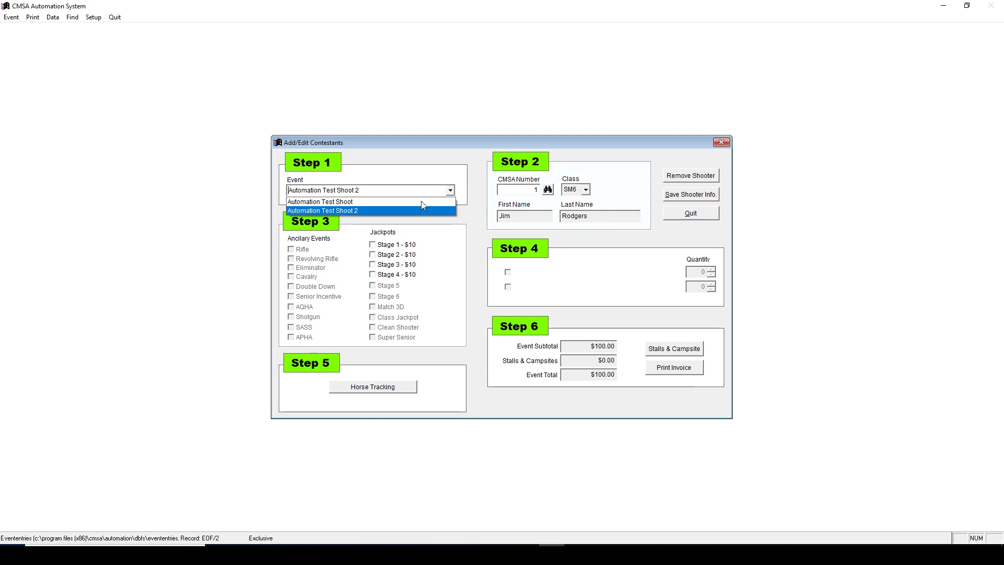
left_click(408, 205)
left_click(533, 194)
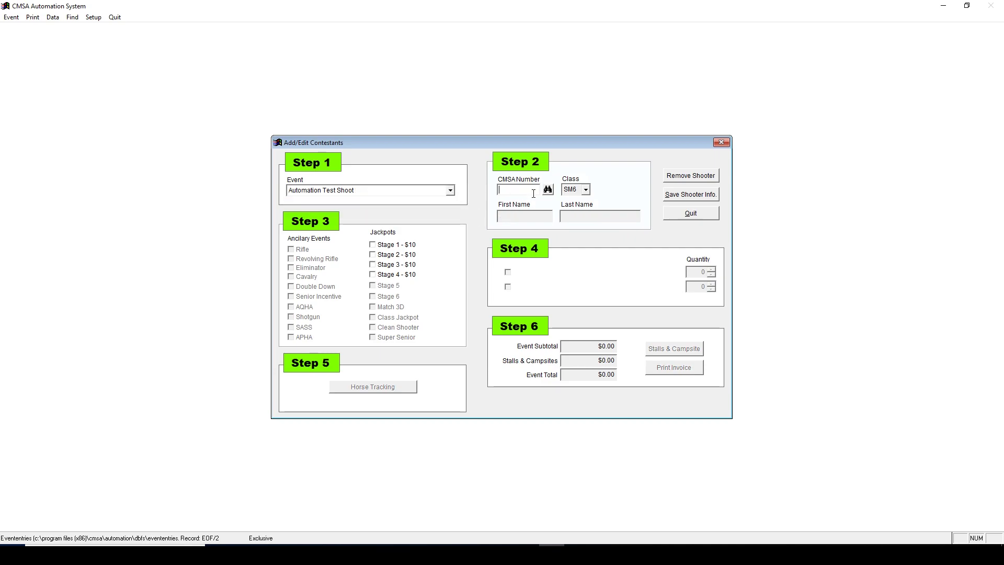
type("1")
key("Return")
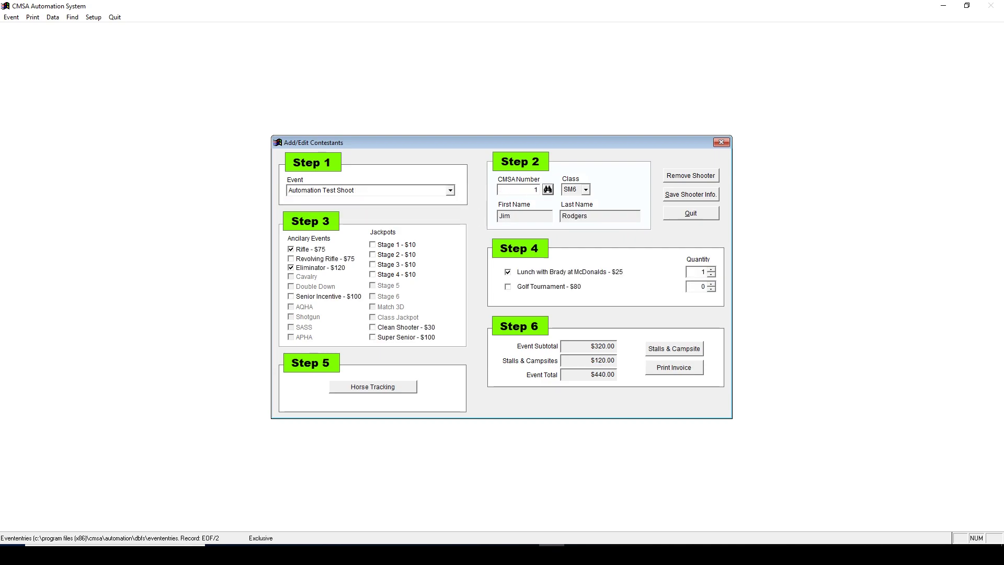
Uncheck the Rifle - $75 side event, save the shooter info, and quit the editor.
left_click(291, 249)
left_click(682, 199)
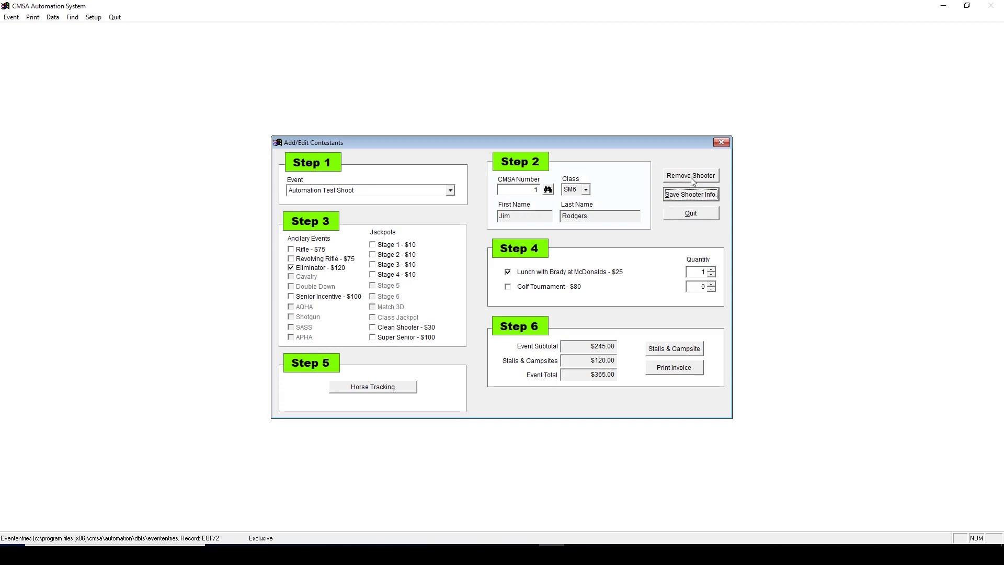
left_click(689, 213)
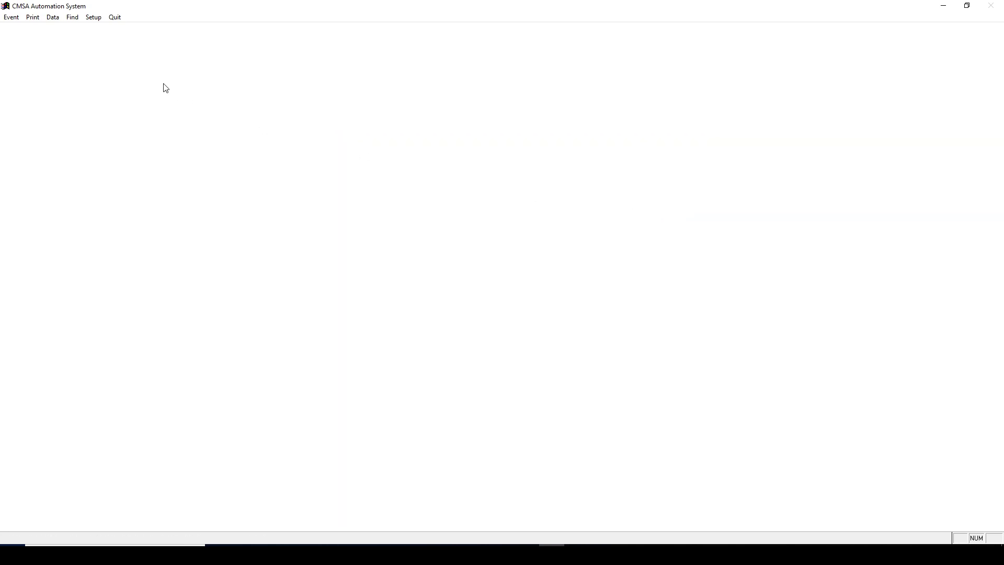
Save Setup > Settings as Automation Test Shoot, Main Match, Current Stage 1, then quit.
left_click(95, 18)
left_click(105, 27)
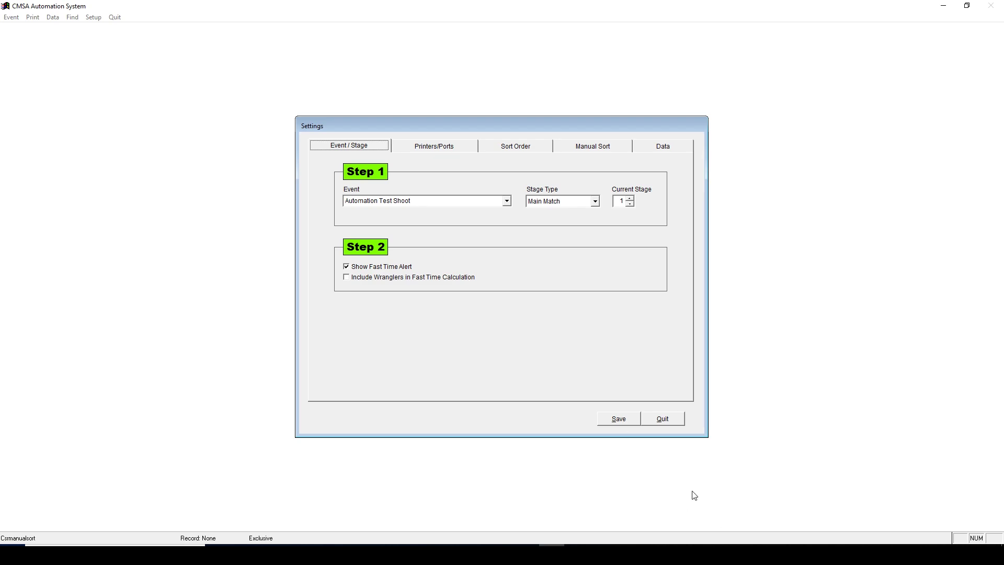
left_click(625, 421)
left_click(663, 418)
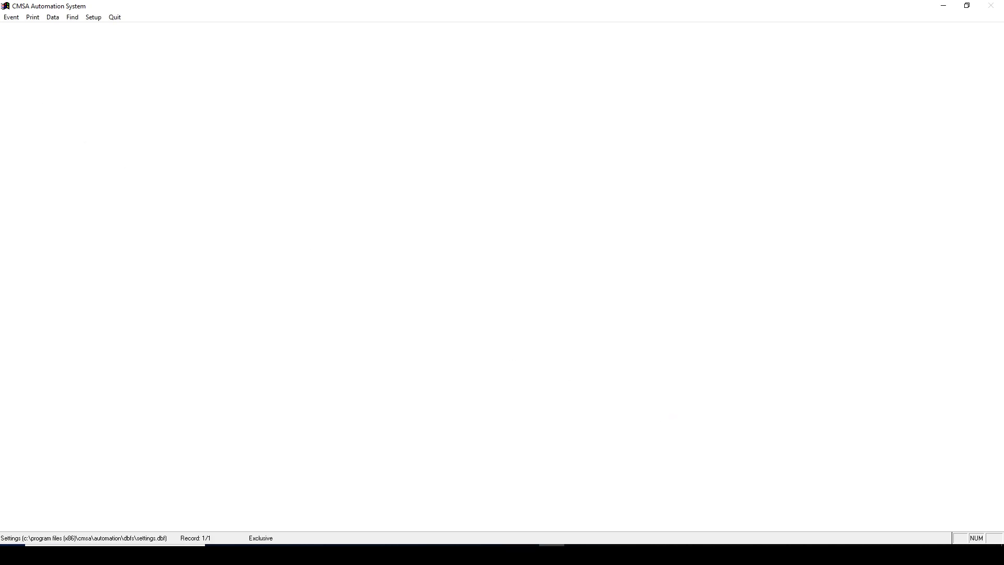
Run the stage and enter 15 raw plus penalty 5 for the first shooter, accepting the 20.000 fast time.
left_click(15, 18)
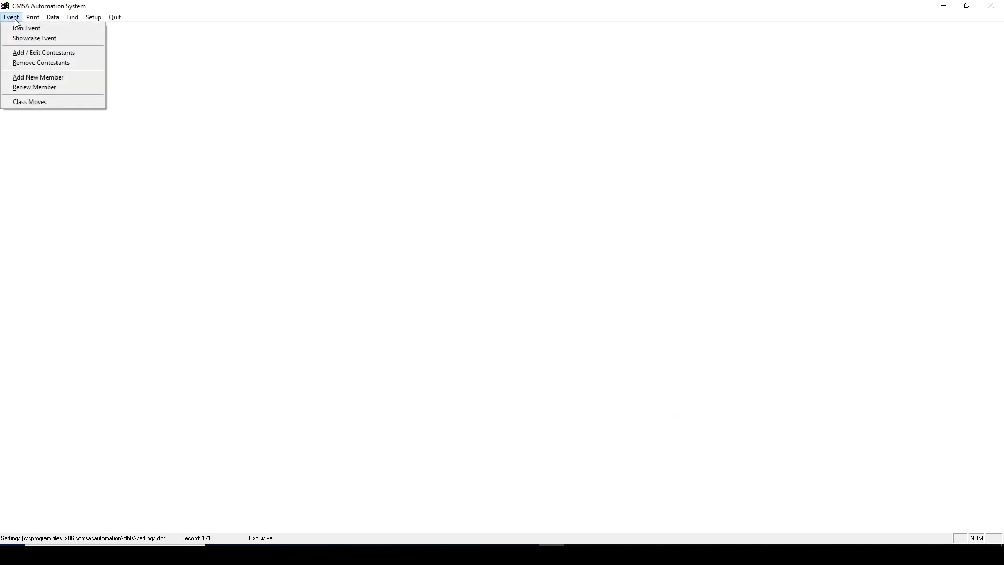
left_click(26, 28)
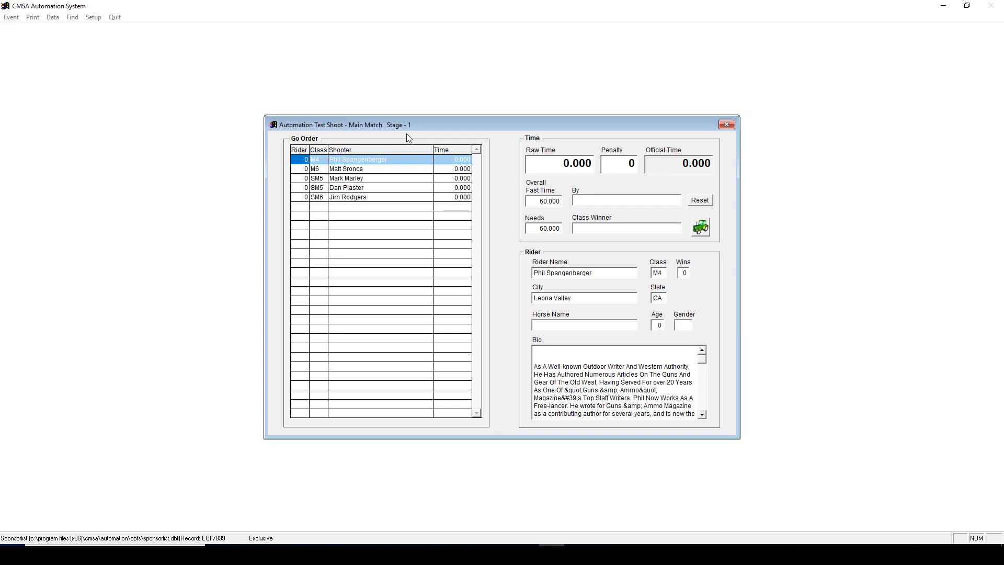
left_click(392, 160)
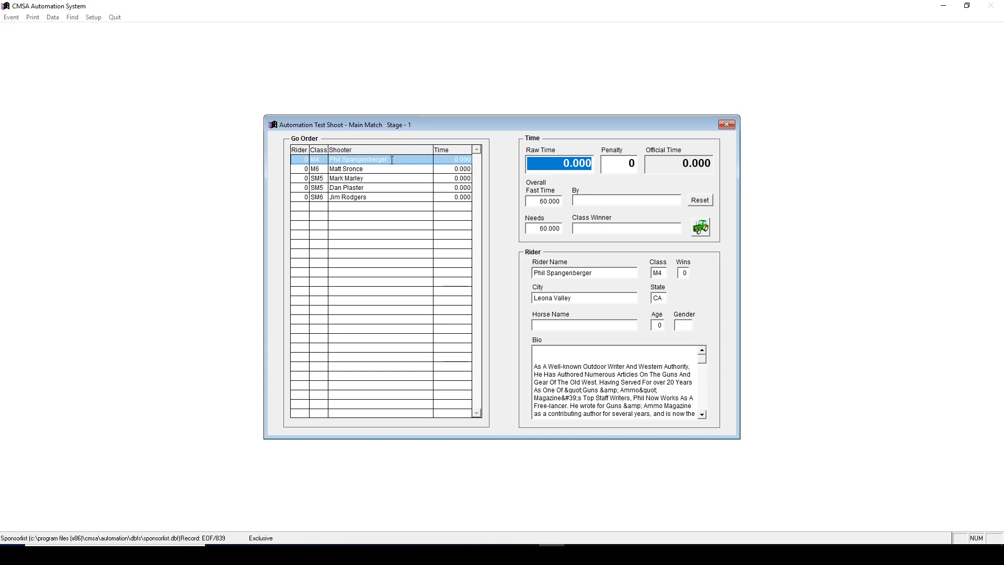
type("15.")
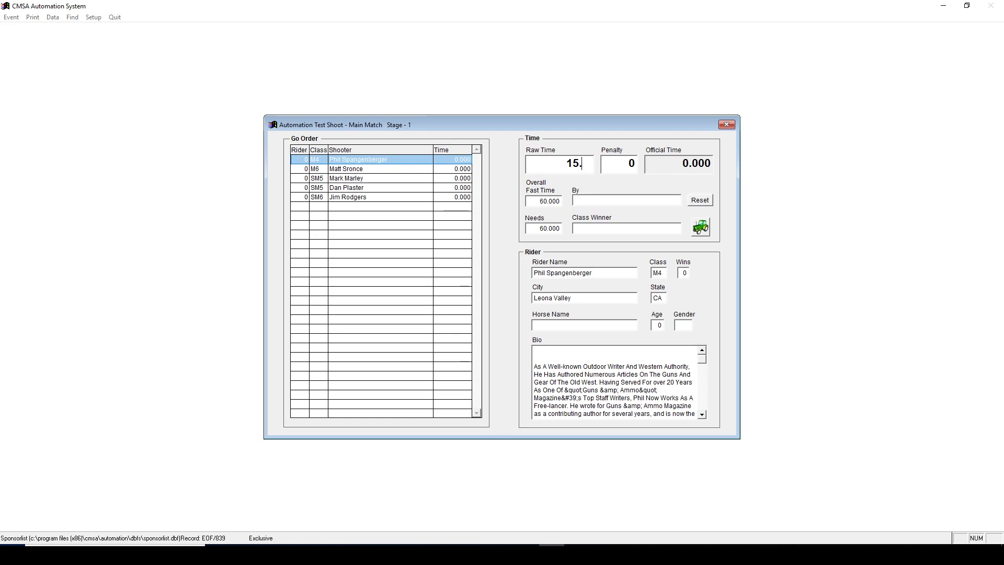
type("000")
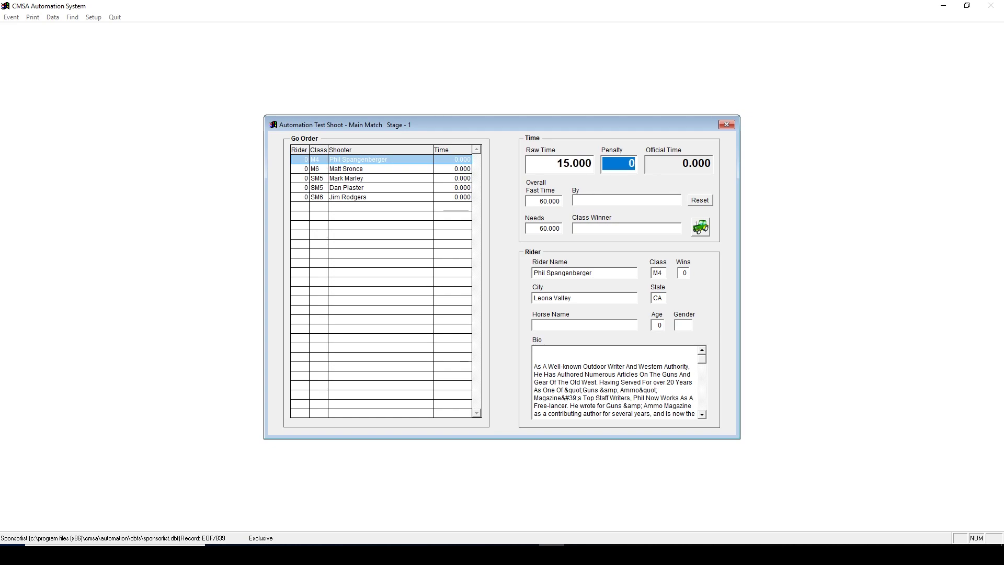
type("5")
key("Tab")
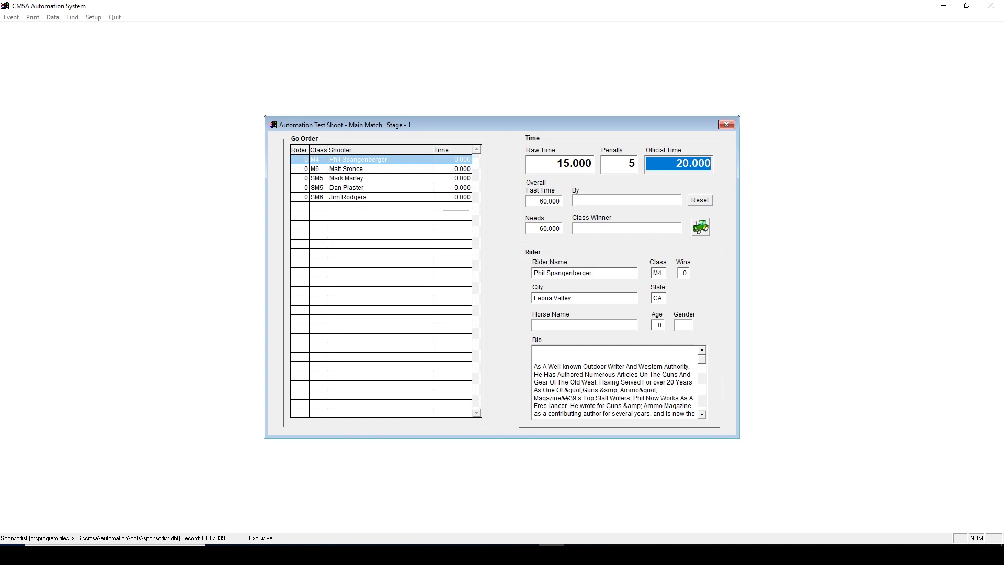
key("Return")
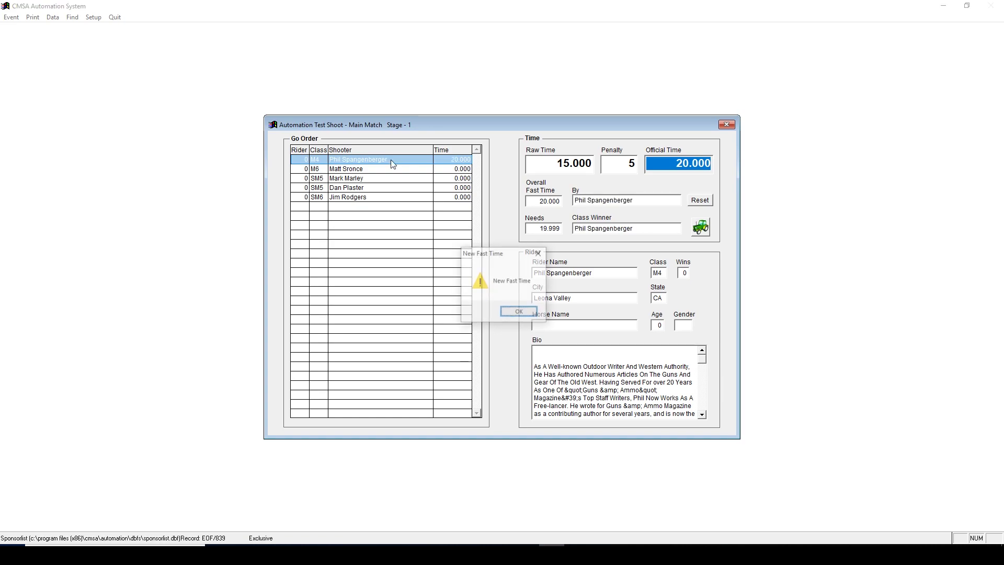
key("Return")
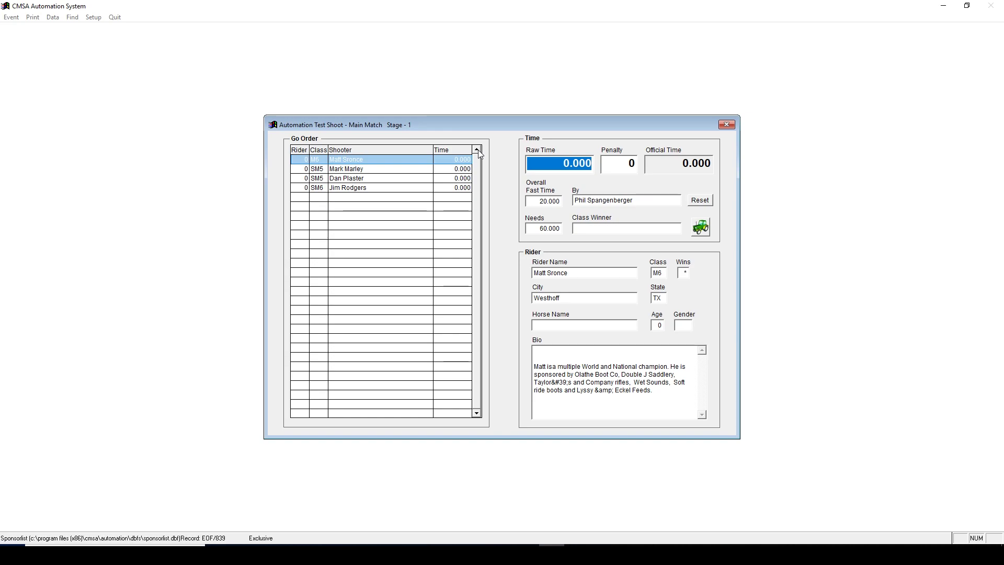
Change the first shooter's raw time to 10 for a 15.000 official time and close the timing window.
left_click(477, 150)
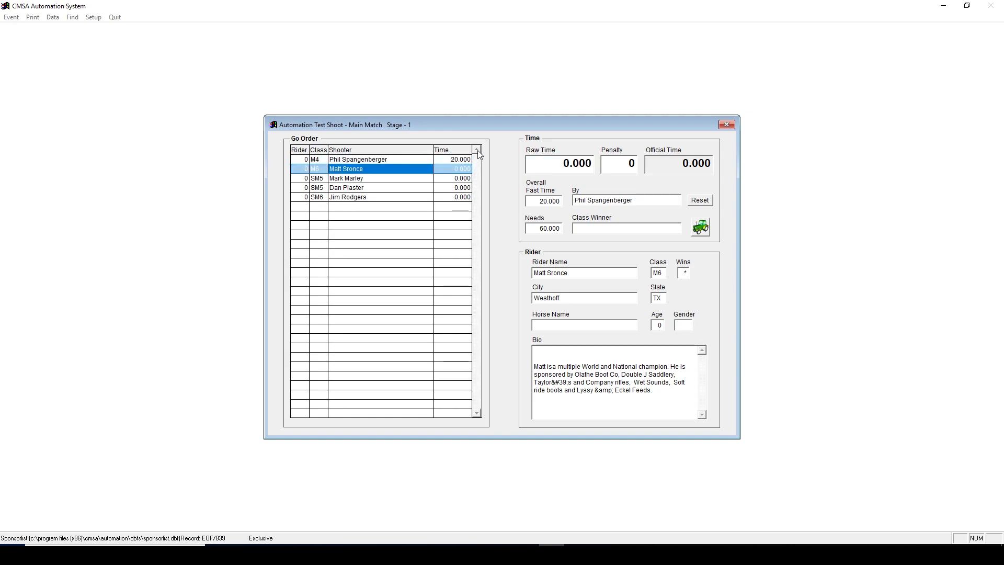
left_click(391, 162)
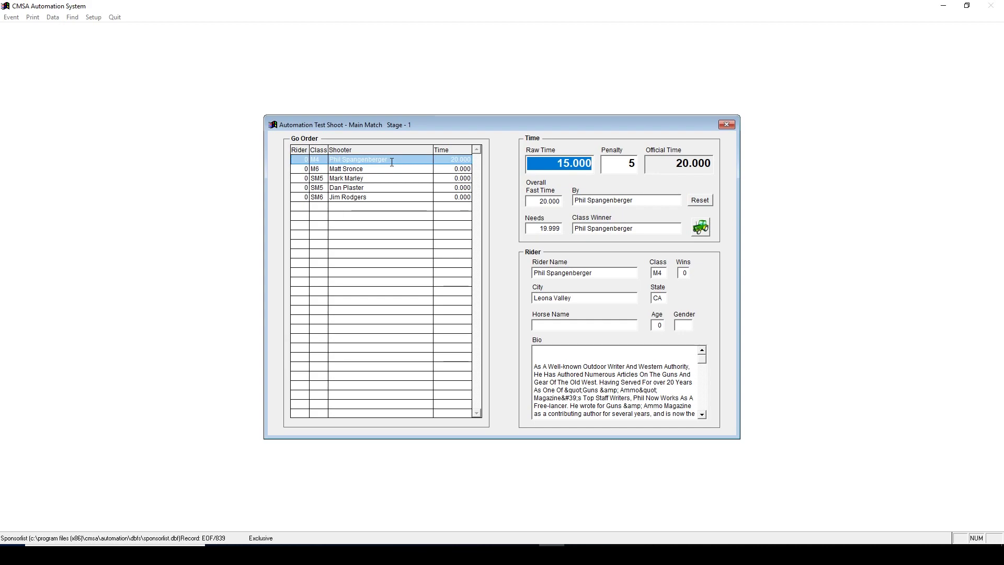
type("10.")
key("Return")
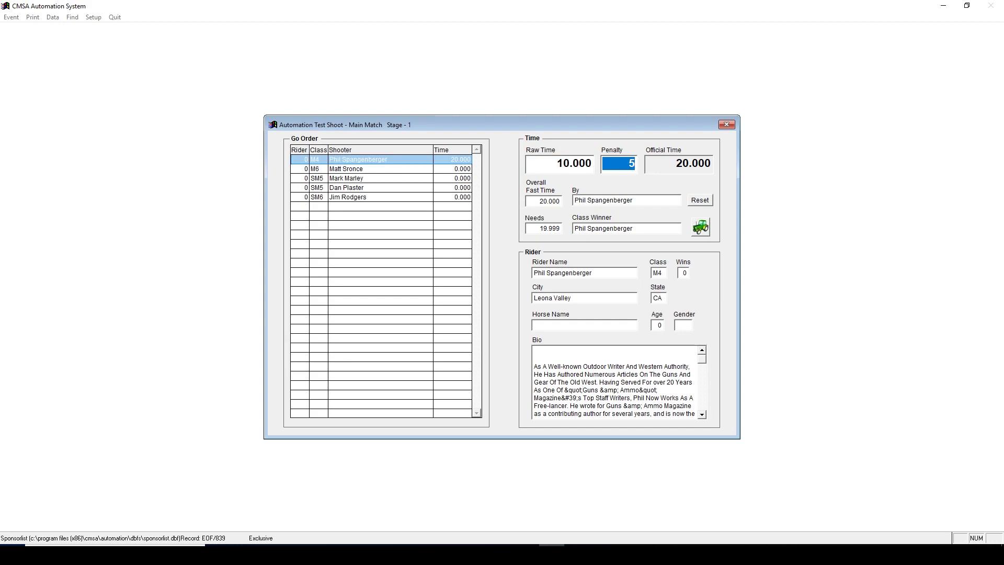
key("Return")
key("Return")
key("Return")
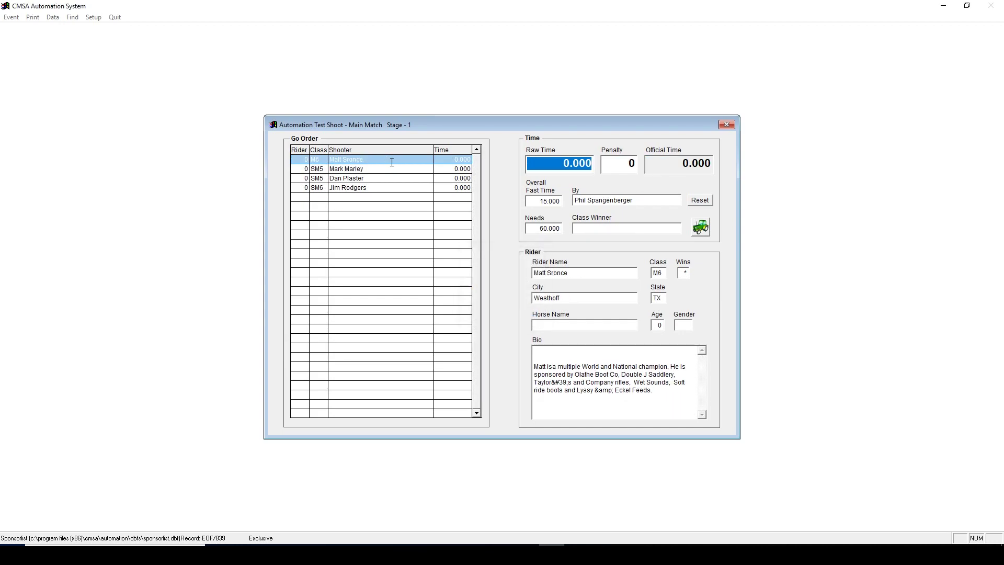
left_click(476, 150)
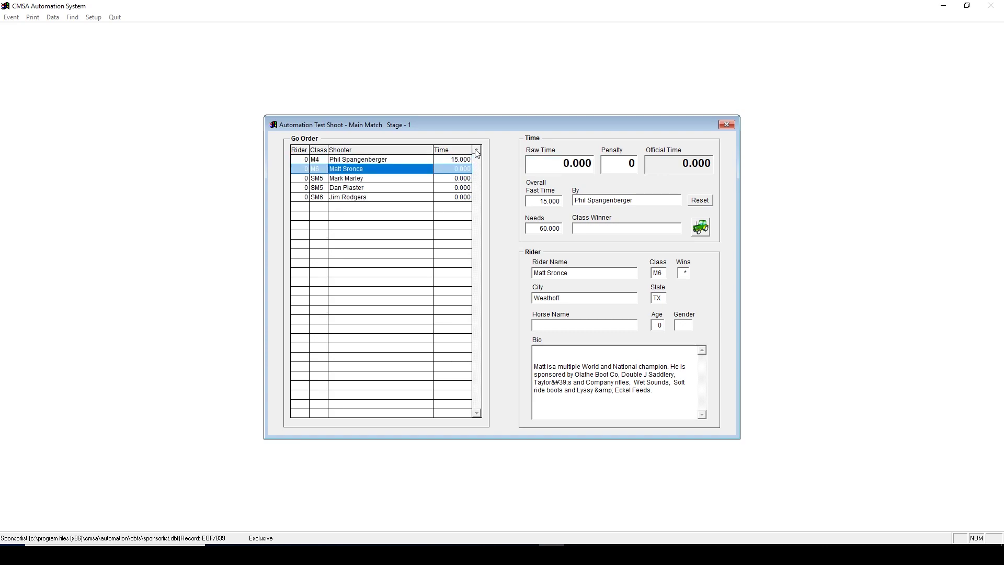
left_click(726, 124)
Print the Main Match Overall Thru Stage report for Stage 1 and close the preview.
left_click(33, 17)
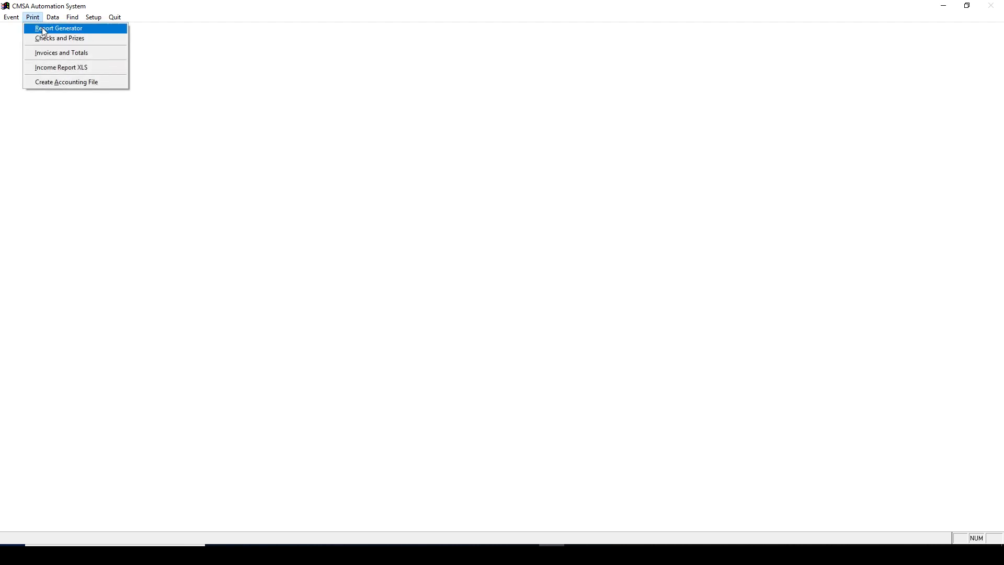
left_click(44, 29)
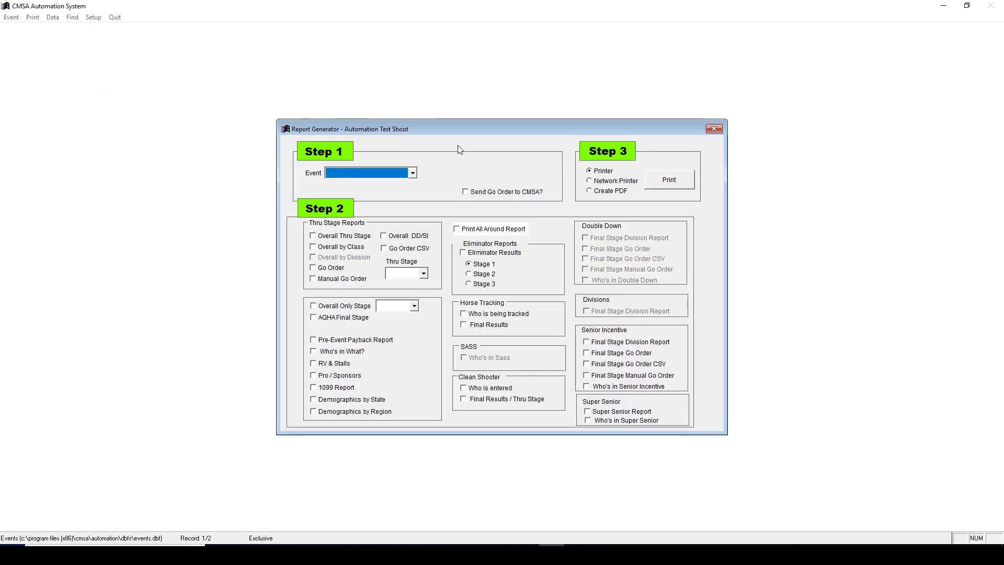
left_click(412, 173)
left_click(366, 183)
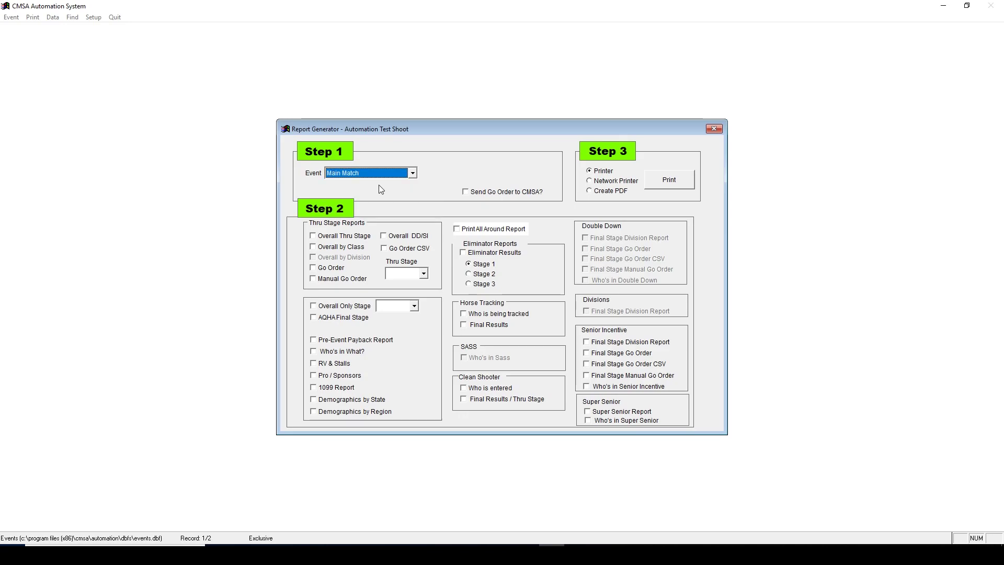
left_click(356, 236)
left_click(405, 273)
left_click(409, 288)
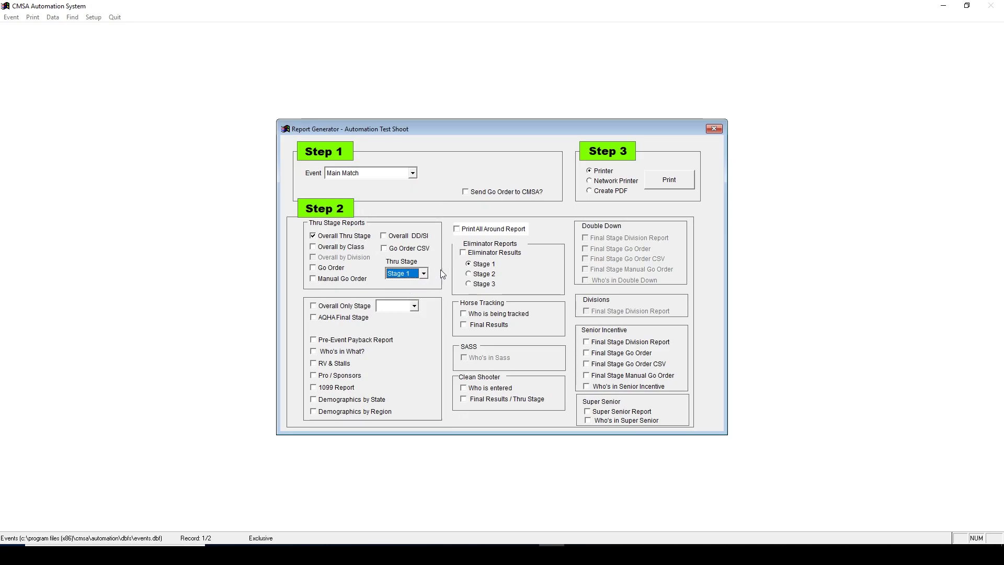
left_click(666, 181)
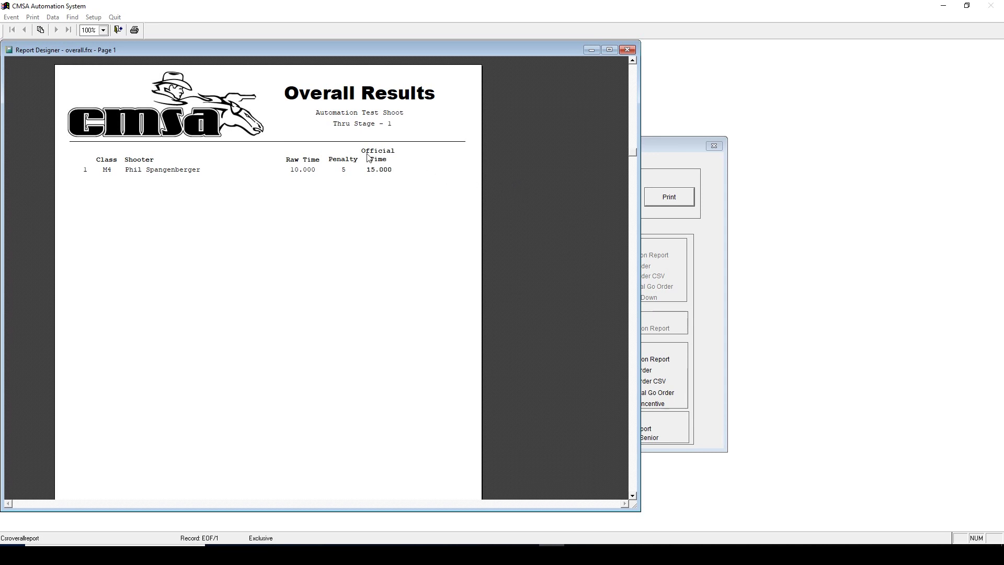
left_click(118, 30)
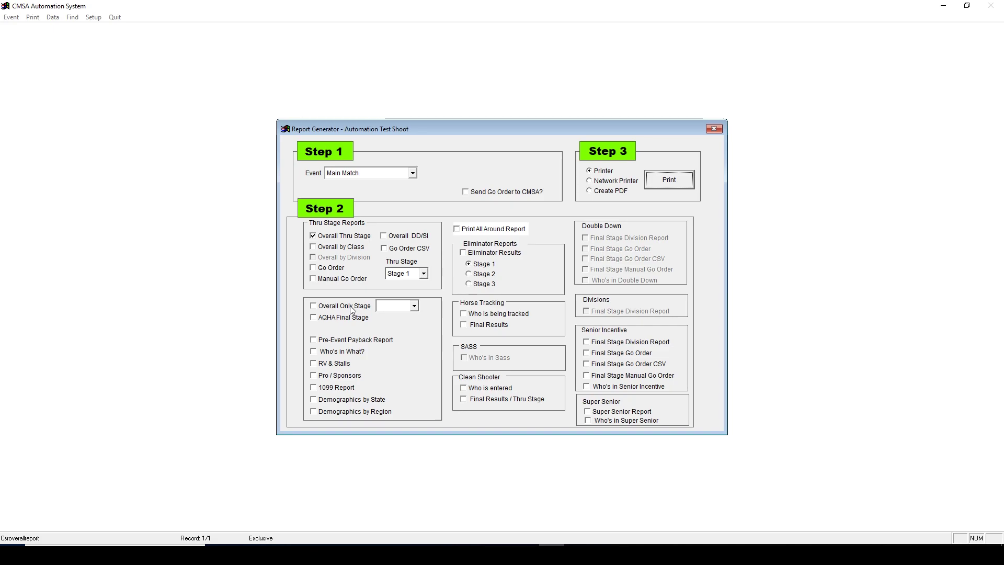
Close the Report Generator window.
left_click(714, 129)
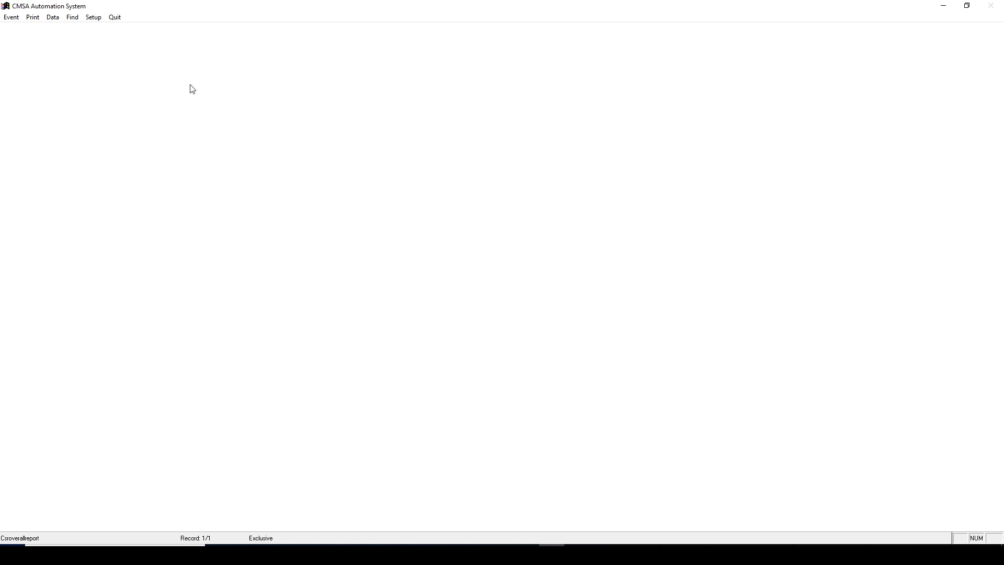
left_click(56, 18)
Choose Data > Send EventTimes to CMSA, opening the Jeffers National Championship web page.
left_click(61, 19)
left_click(60, 19)
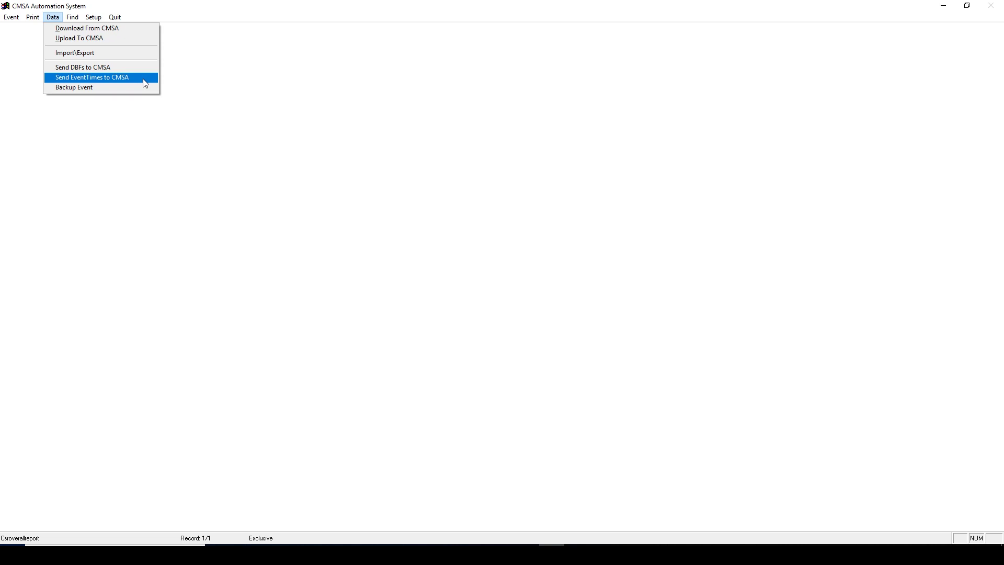
left_click(387, 135)
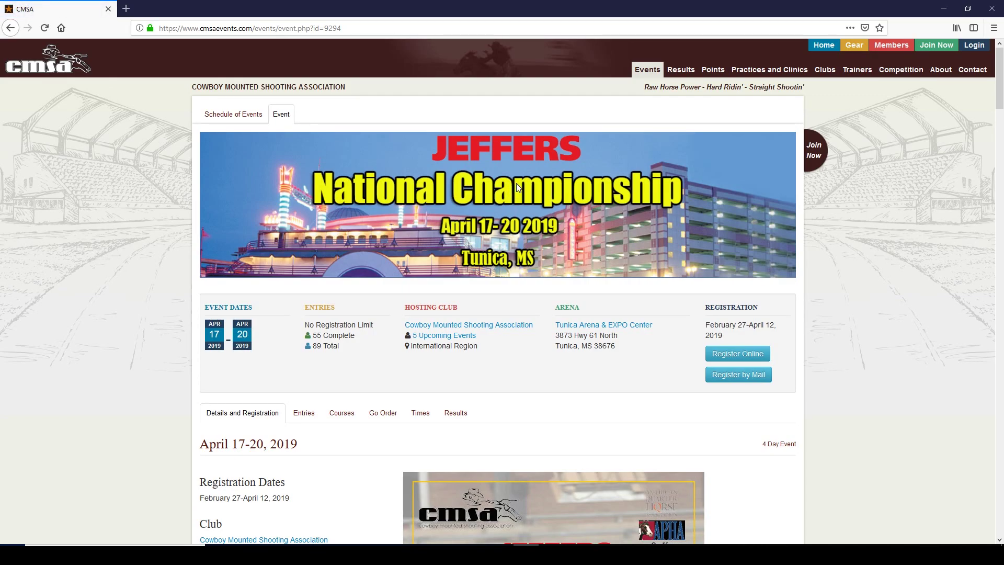
Show the event page's Times tab, which reads 'Results Unavailable'.
left_click(421, 416)
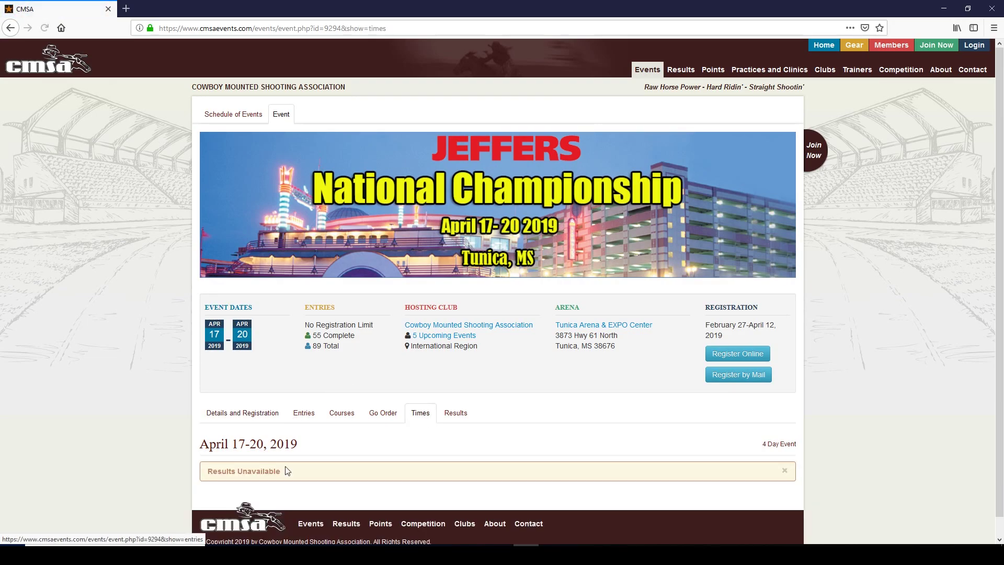